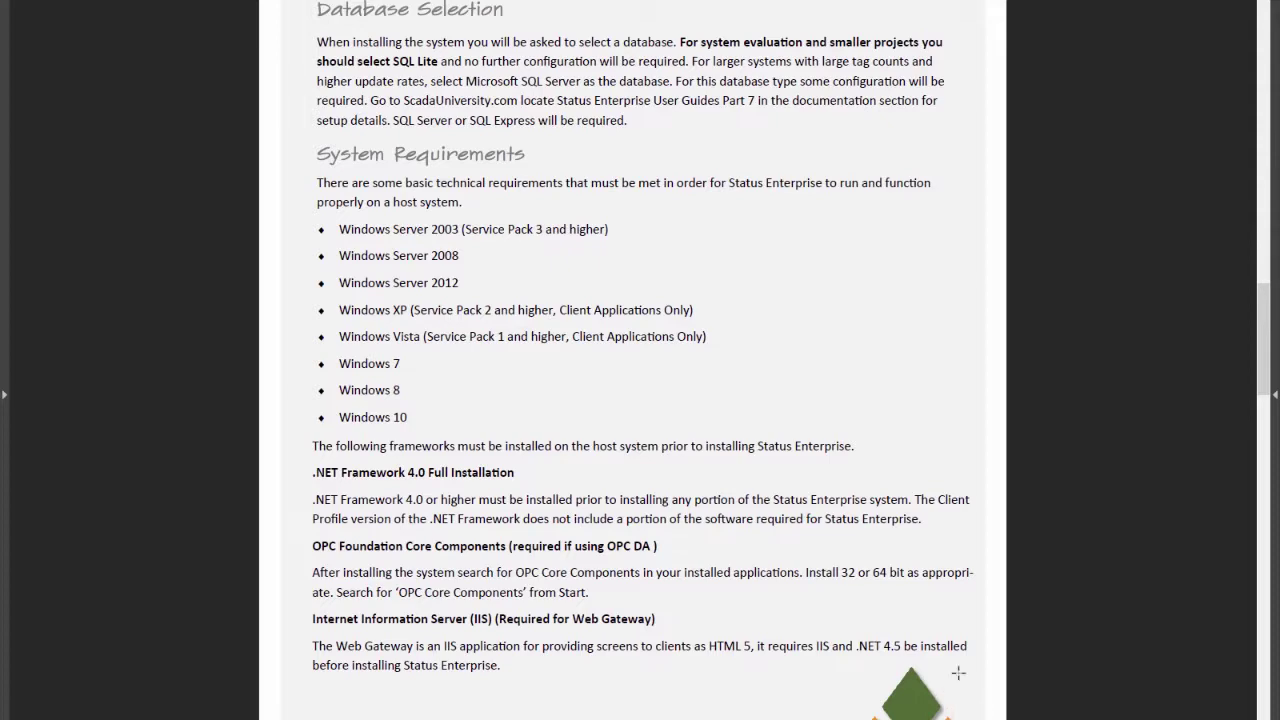
# Scroll to the 'Download Link for 30 Day Evaluation' page and launch the statusenterprise.exe installer link.
pyautogui.moveTo(1263, 372); pyautogui.dragTo(1257, 92)
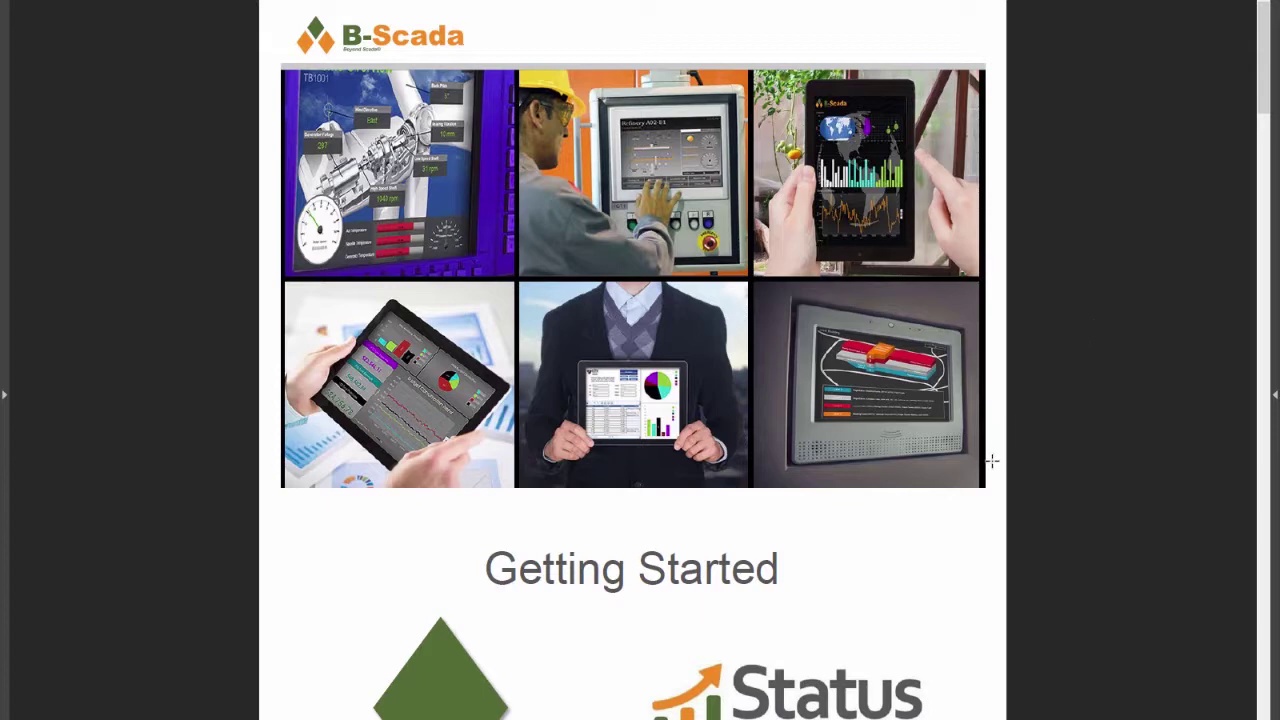
pyautogui.scroll(-20, 993, 465)
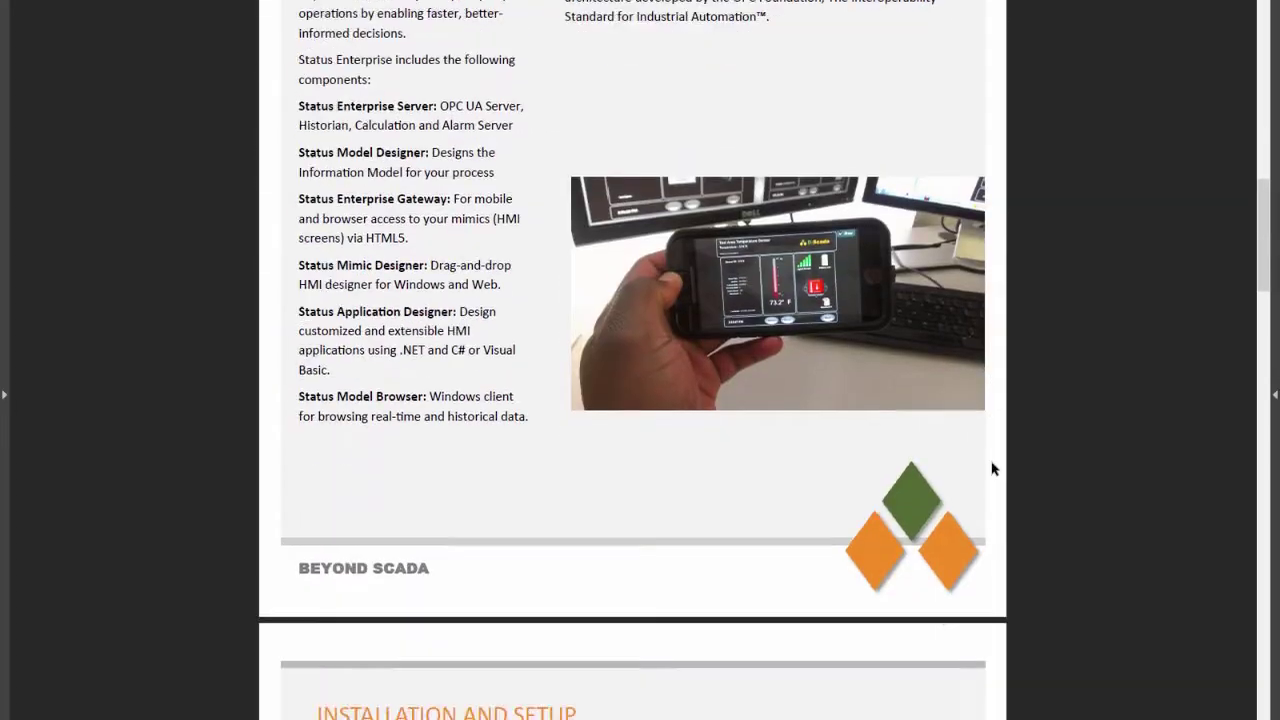
pyautogui.scroll(-5, 993, 468)
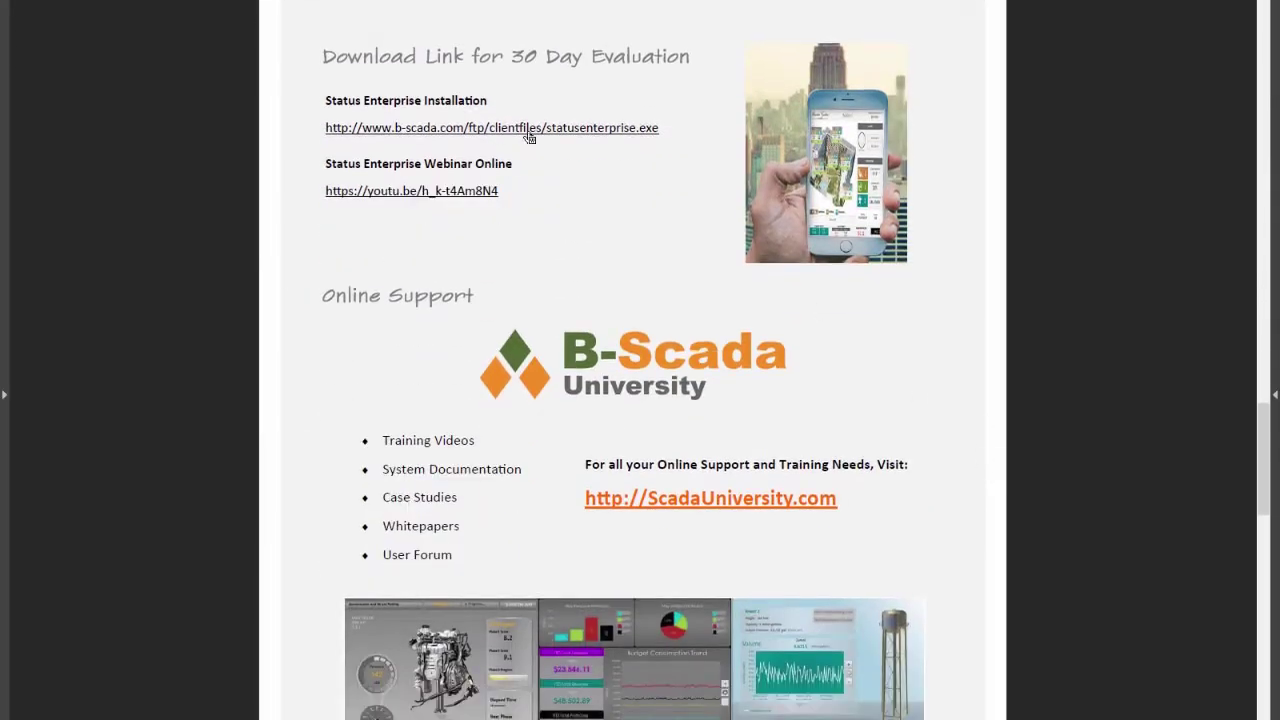
pyautogui.click(532, 129)
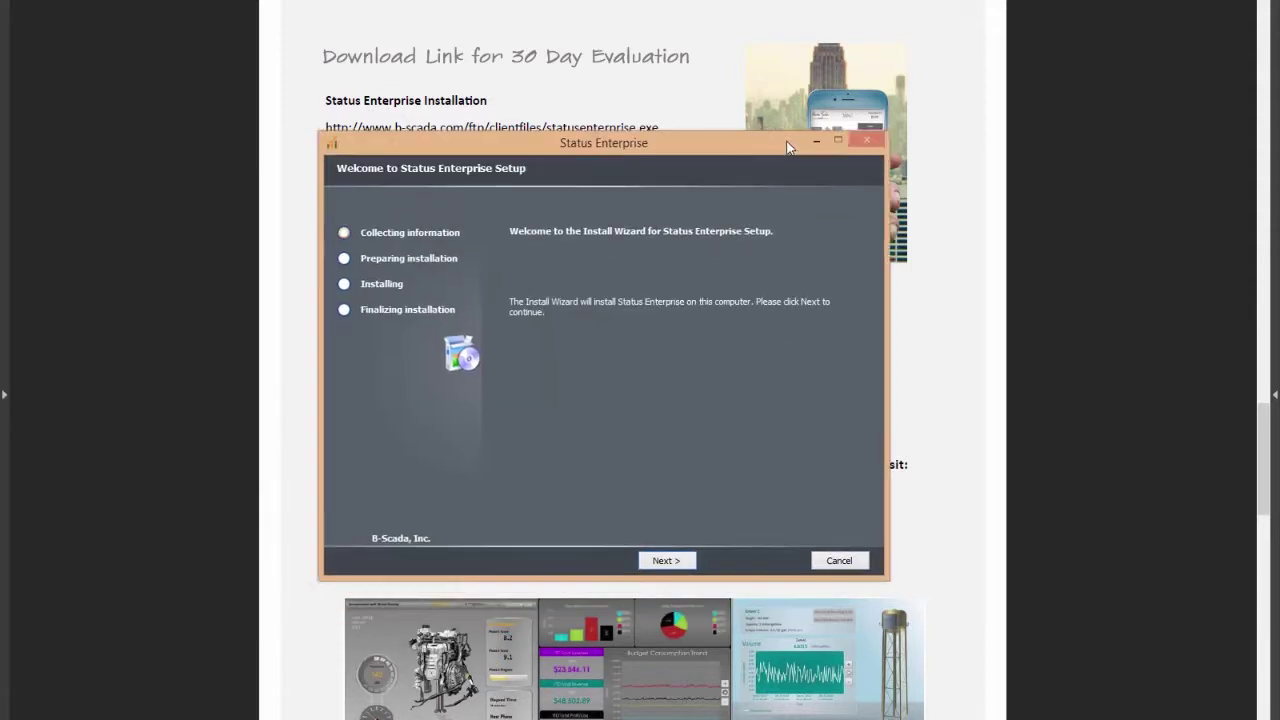
# Get past the Welcome page and accept the Status Enterprise license agreement.
pyautogui.moveTo(741, 143); pyautogui.dragTo(745, 131)
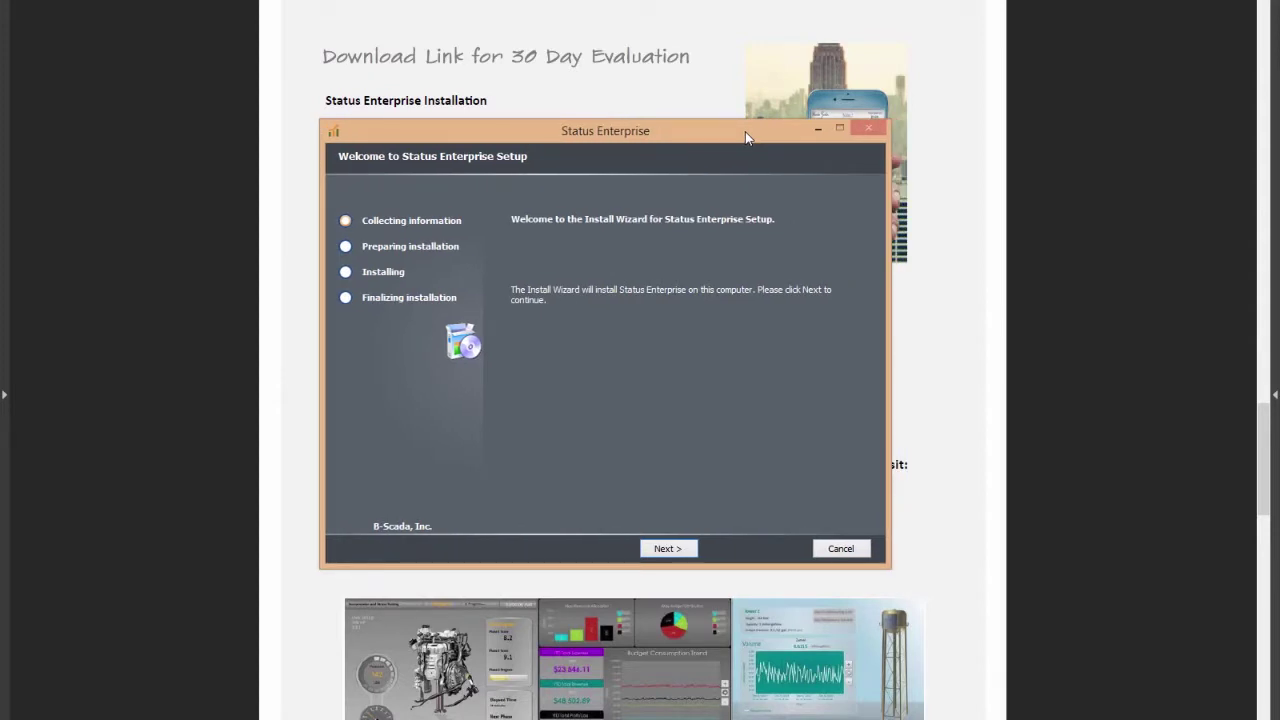
pyautogui.click(684, 551)
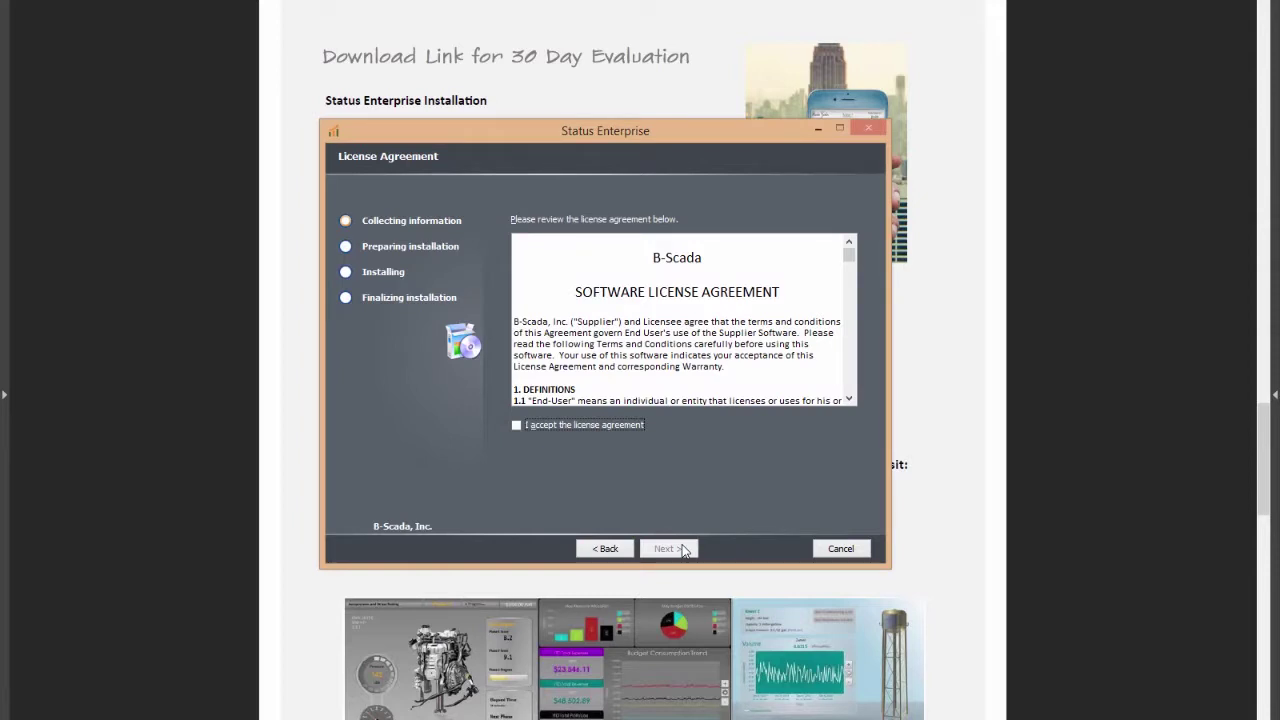
pyautogui.moveTo(848, 262); pyautogui.dragTo(849, 390)
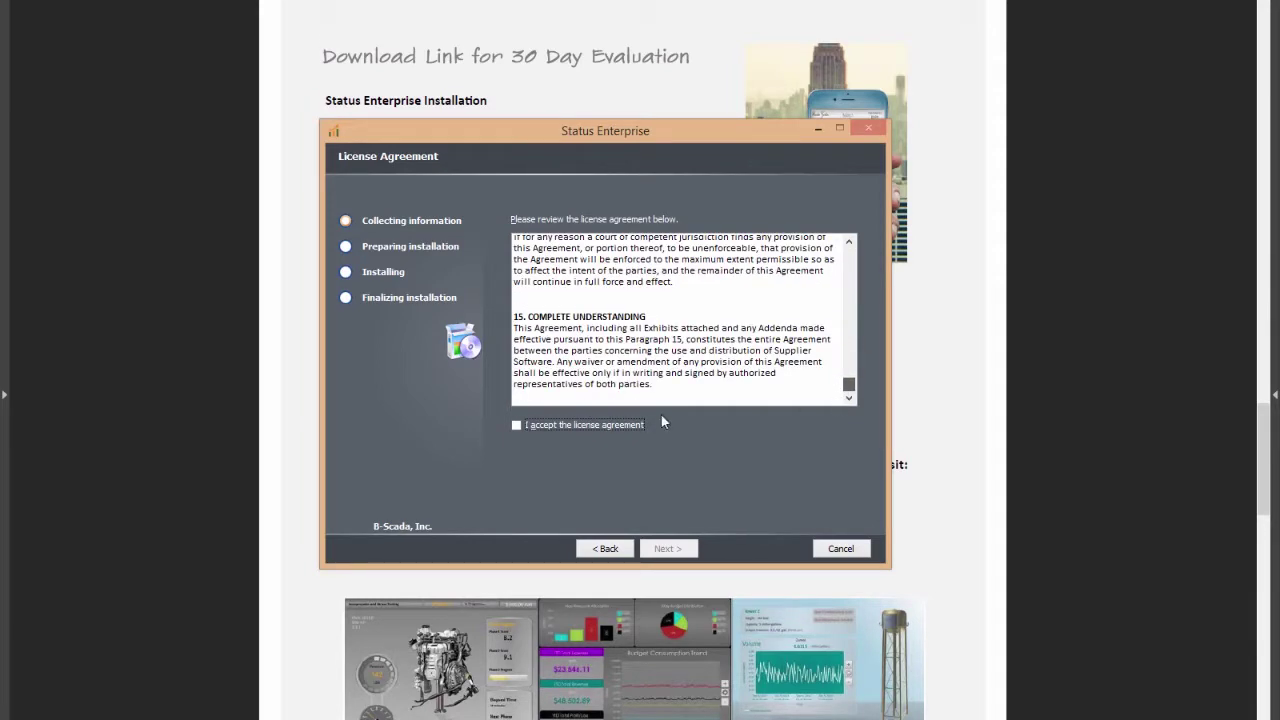
pyautogui.click(517, 428)
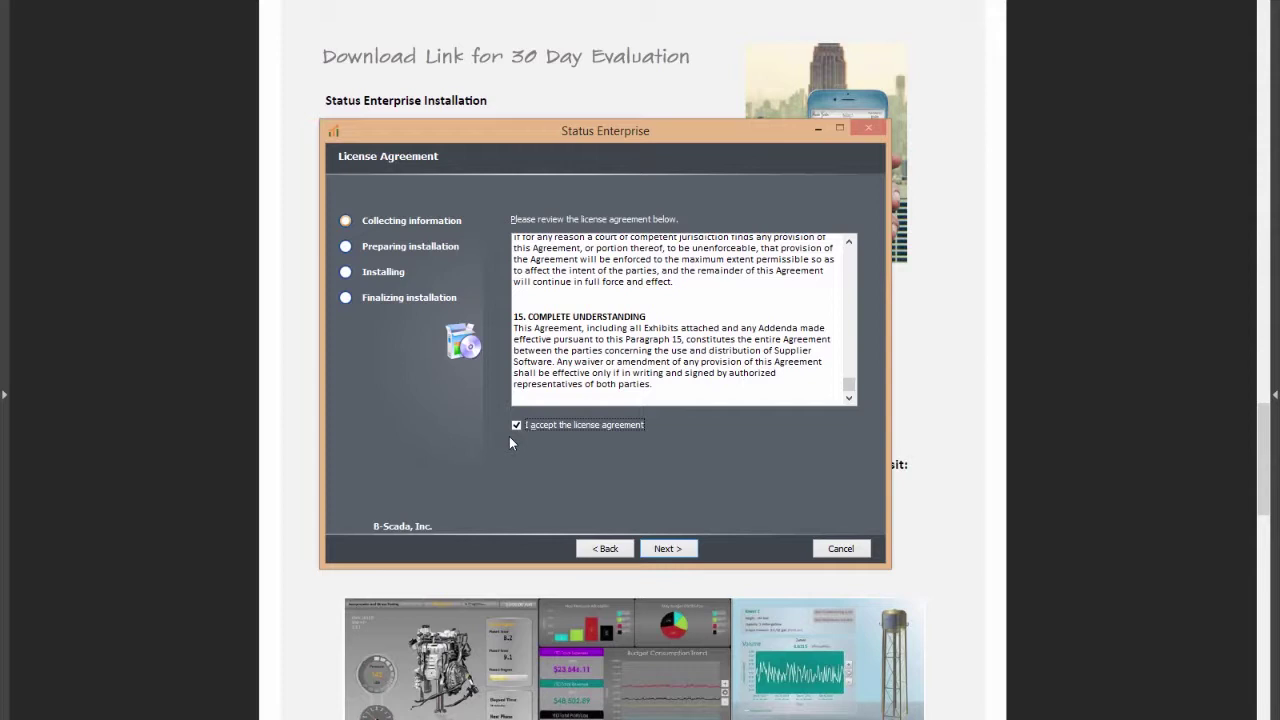
pyautogui.click(666, 550)
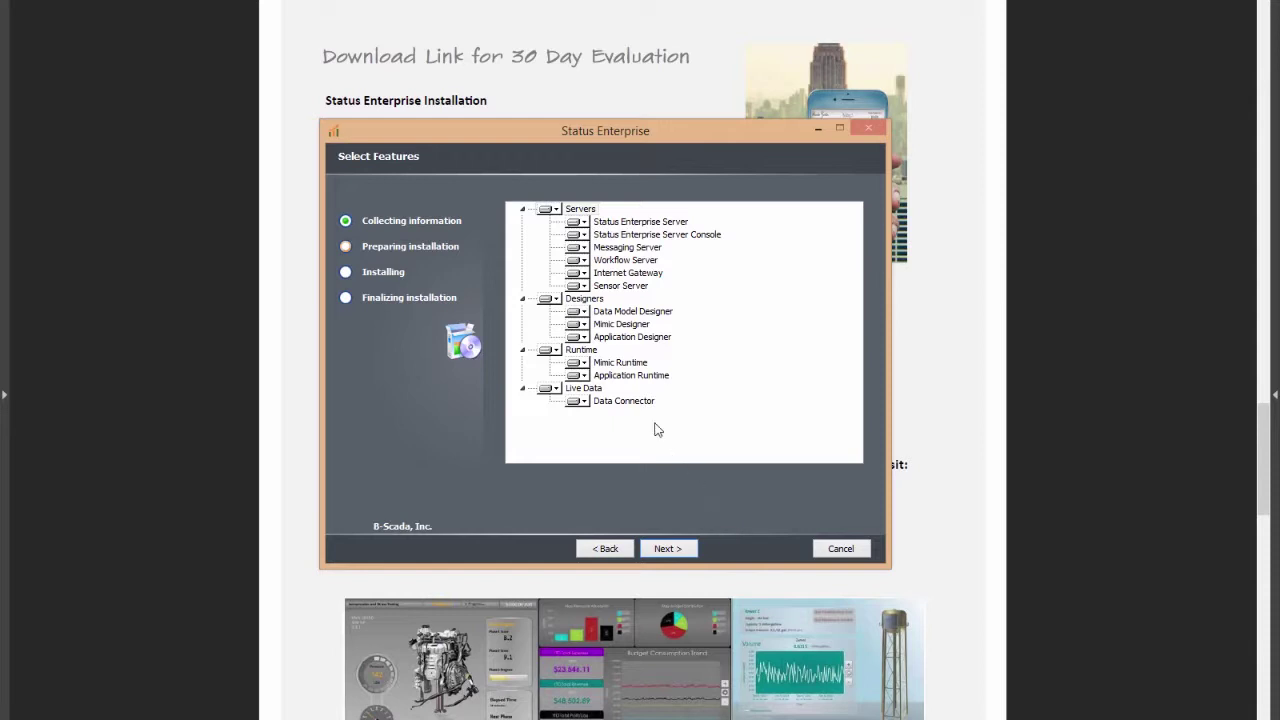
# Set Designers, Runtime and Live Data to 'Entire feature will be unavailable'.
pyautogui.click(552, 300)
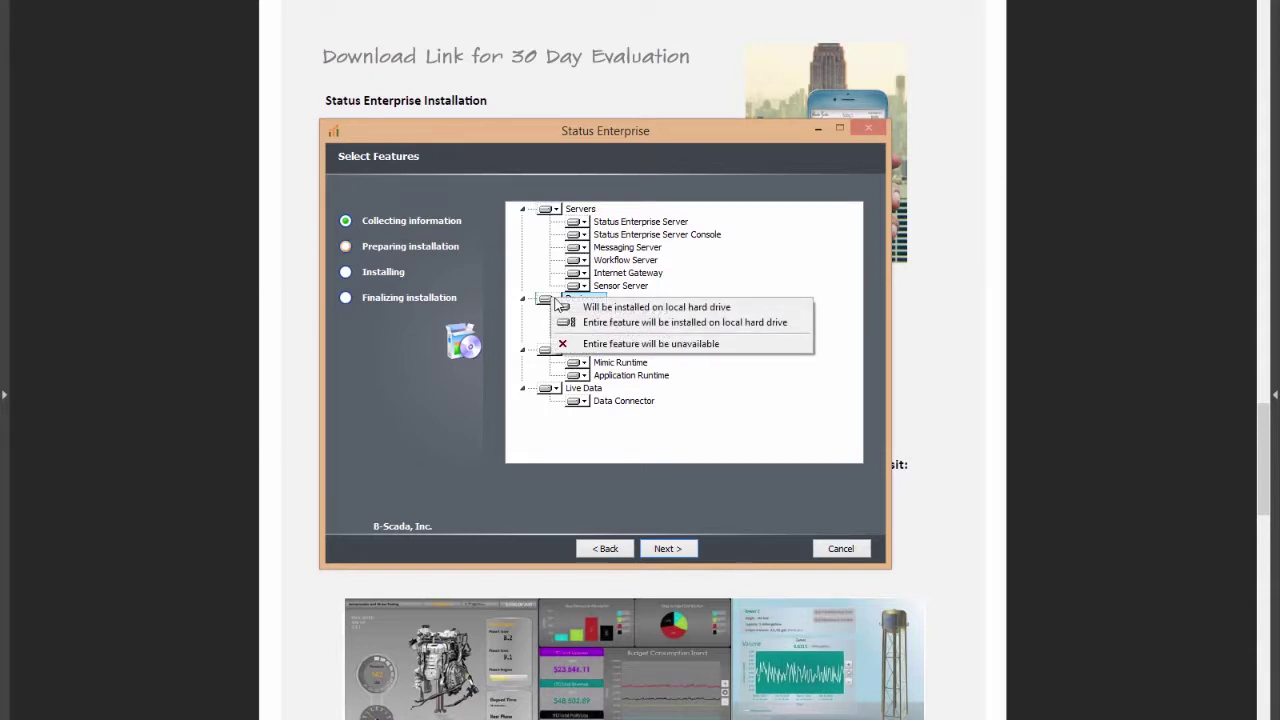
pyautogui.click(603, 344)
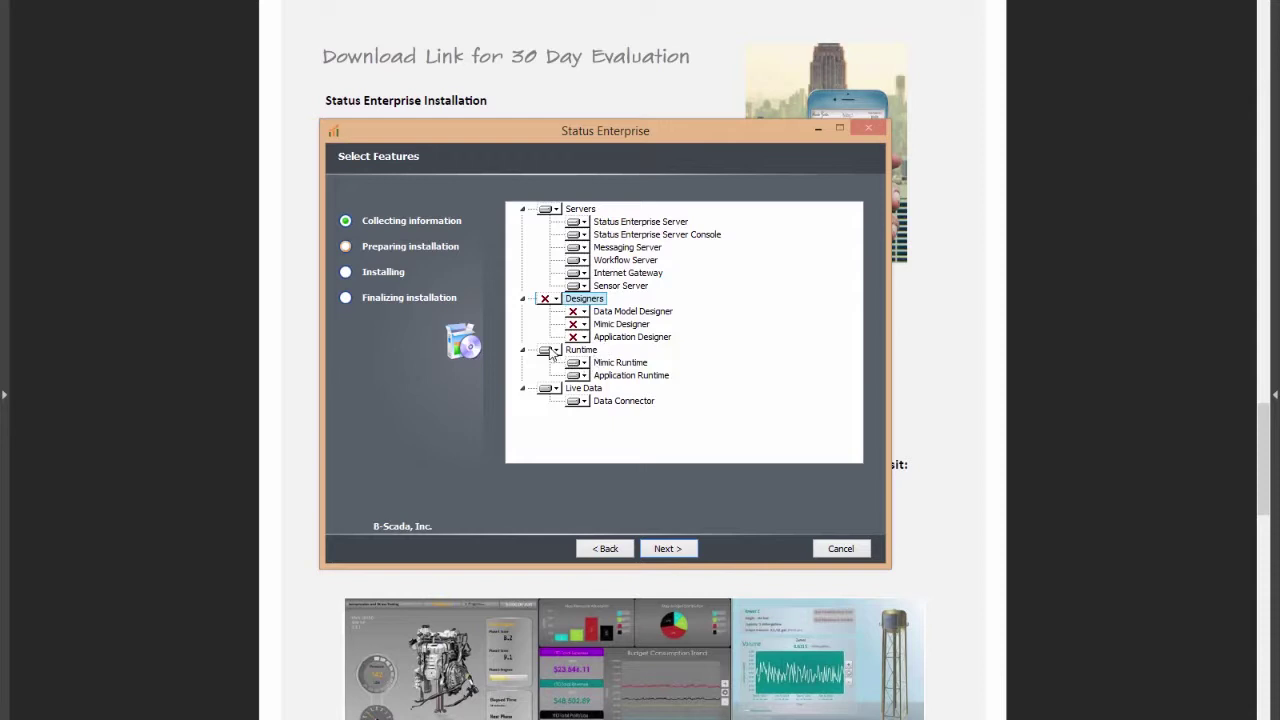
pyautogui.click(555, 351)
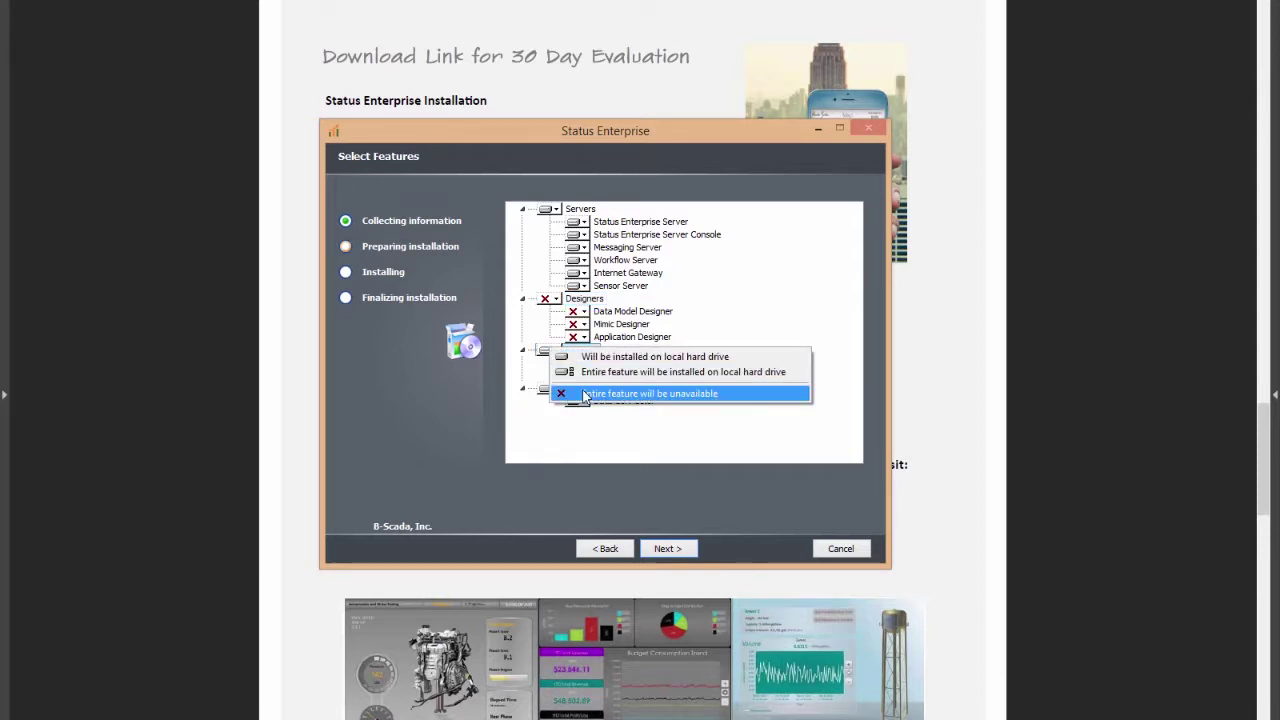
pyautogui.click(585, 394)
pyautogui.click(553, 390)
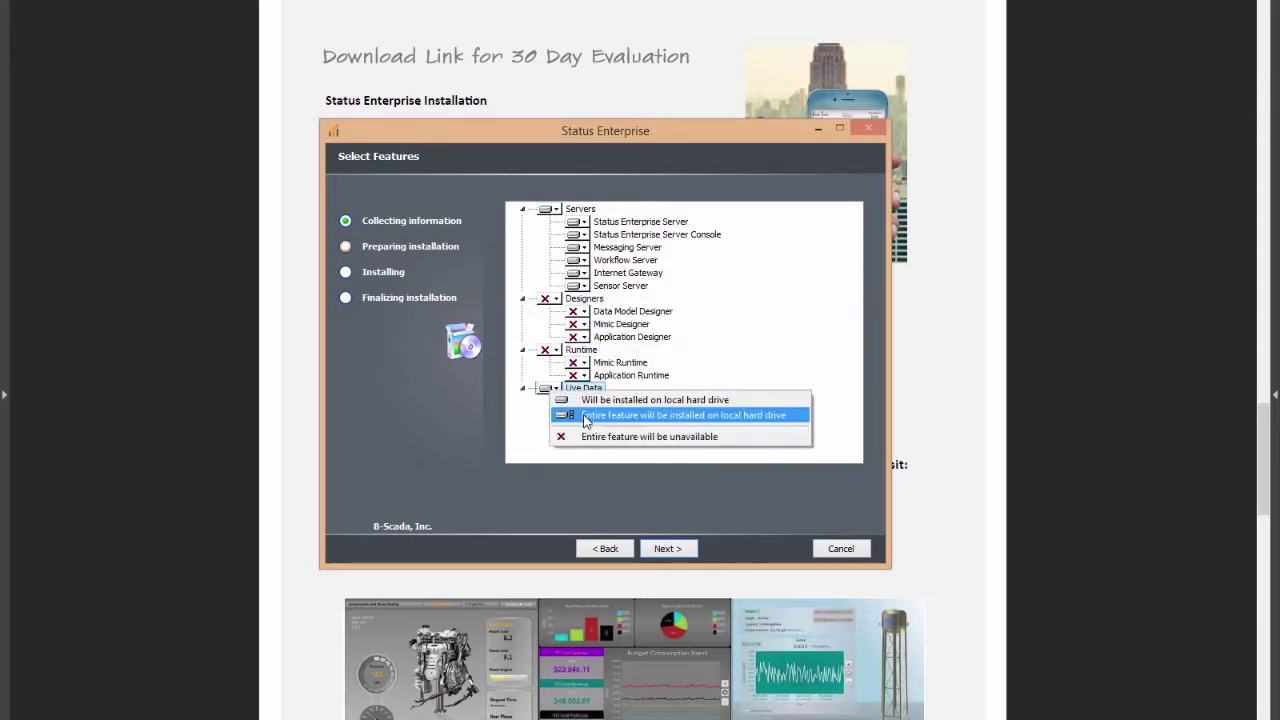
pyautogui.click(596, 438)
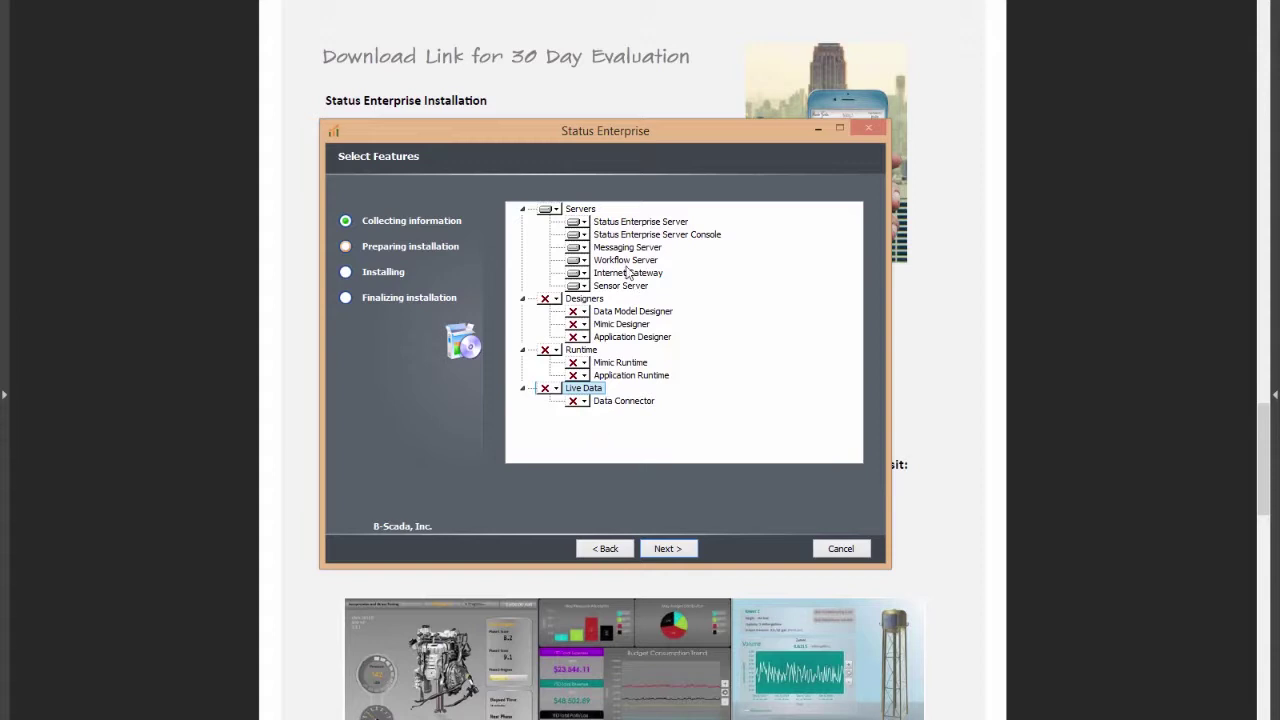
# Exclude the Internet Gateway and Sensor Server features from installation.
pyautogui.click(577, 275)
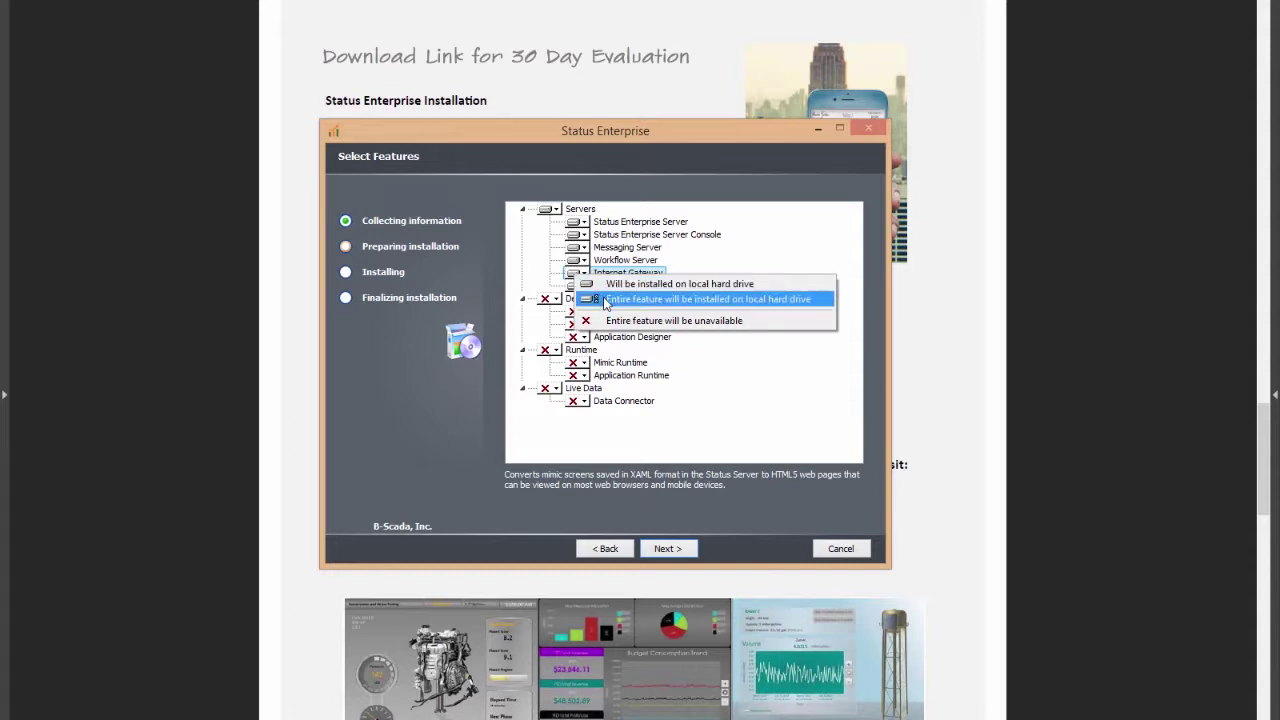
pyautogui.click(612, 322)
pyautogui.click(578, 286)
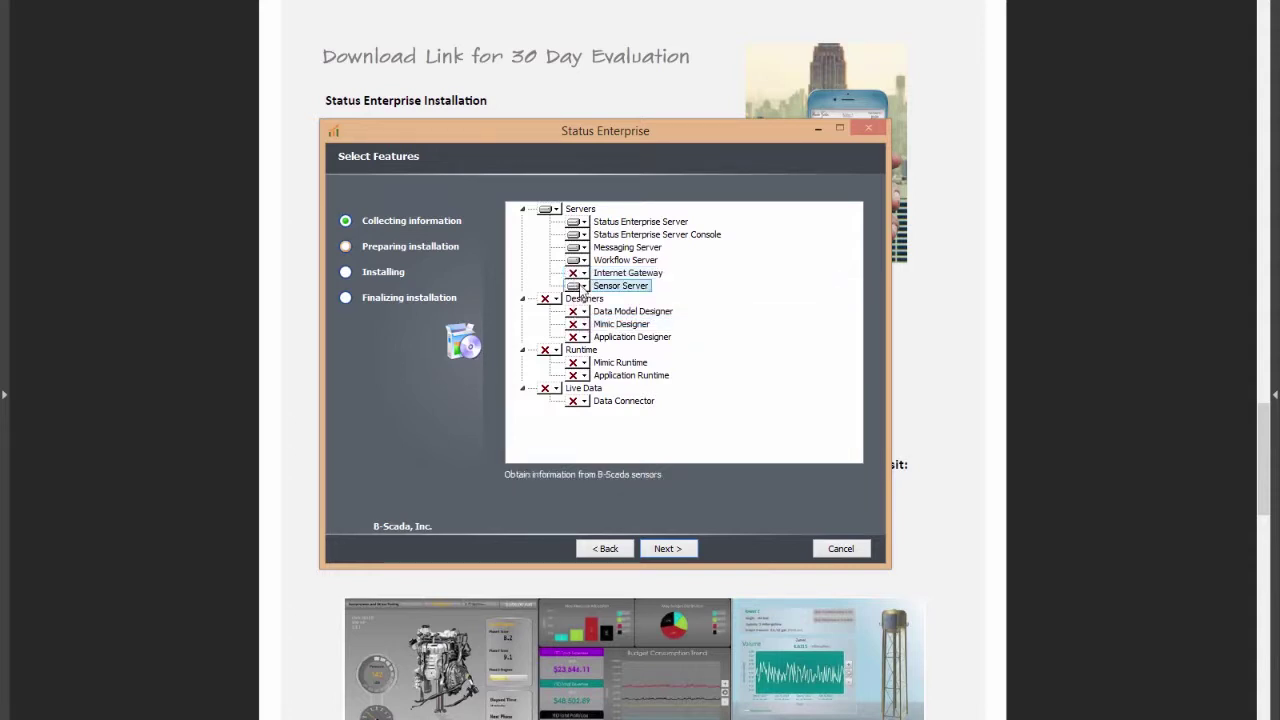
pyautogui.click(608, 333)
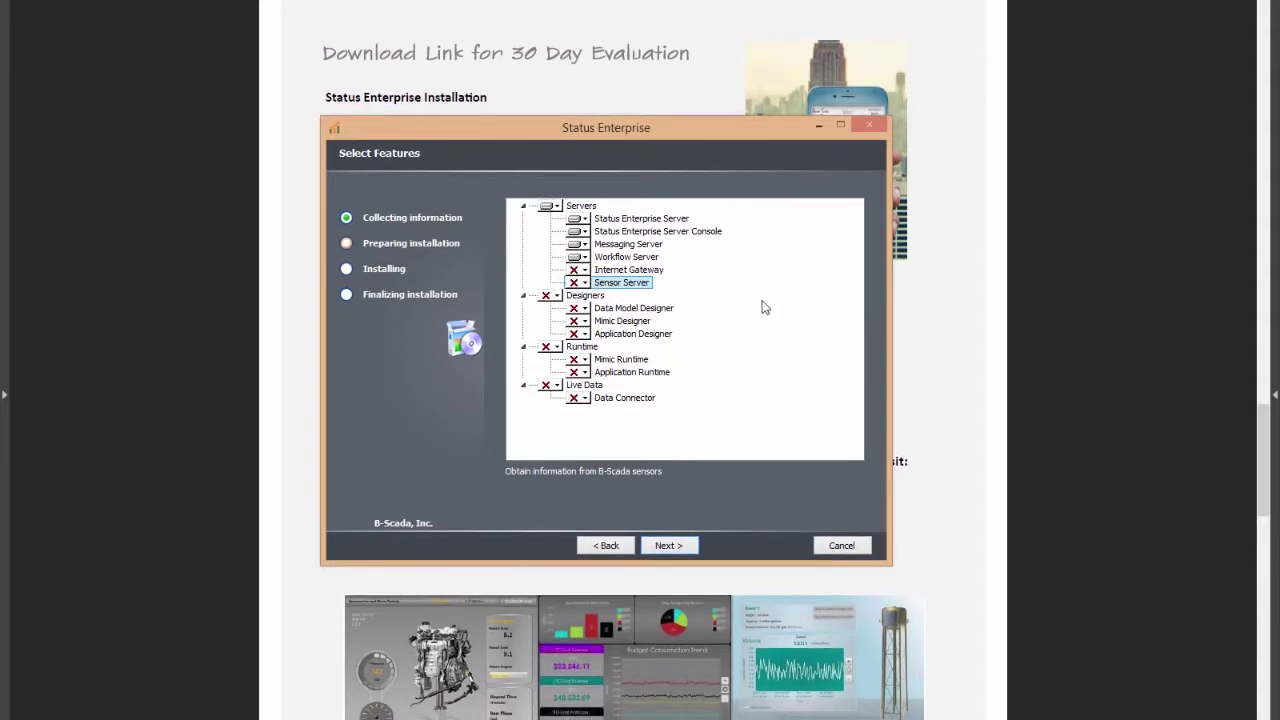
# Set Designers, Servers, Runtime and Live Data to 'Entire feature will be installed on local hard drive'.
pyautogui.click(556, 297)
pyautogui.click(580, 323)
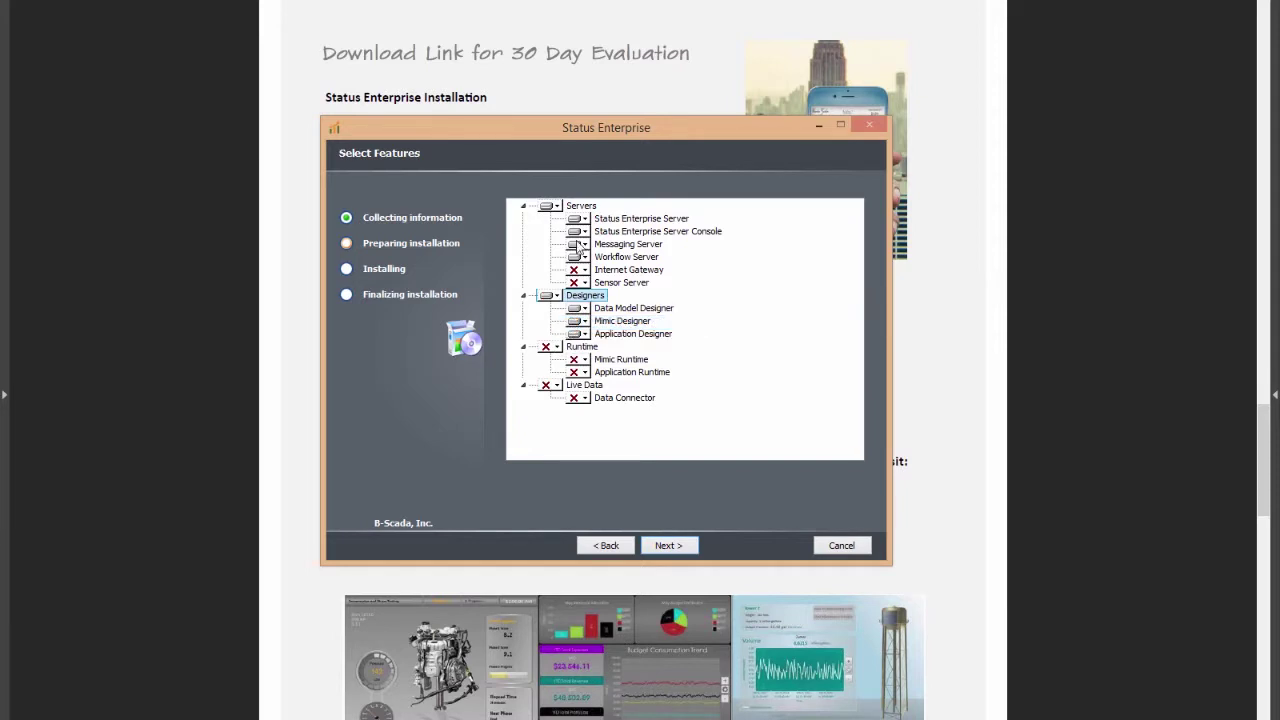
pyautogui.click(553, 209)
pyautogui.click(553, 209)
pyautogui.click(592, 250)
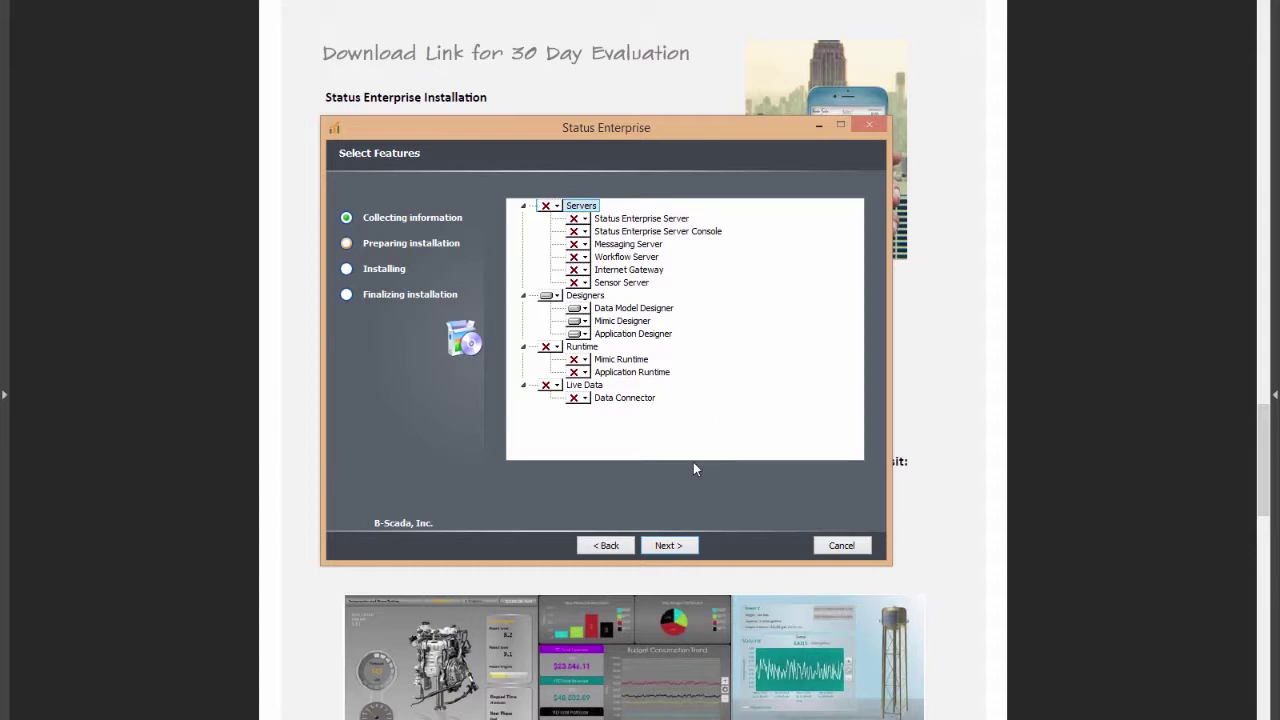
pyautogui.click(556, 207)
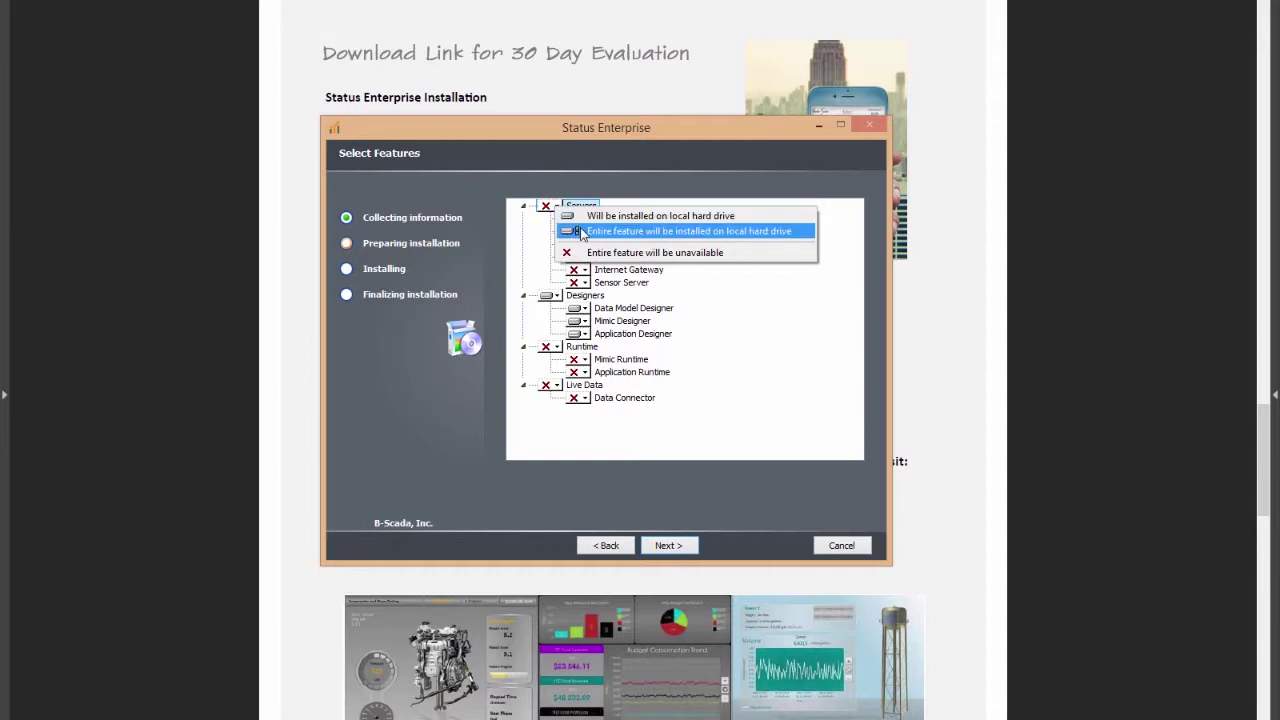
pyautogui.click(581, 231)
pyautogui.click(556, 347)
pyautogui.click(572, 371)
pyautogui.click(556, 385)
pyautogui.click(580, 410)
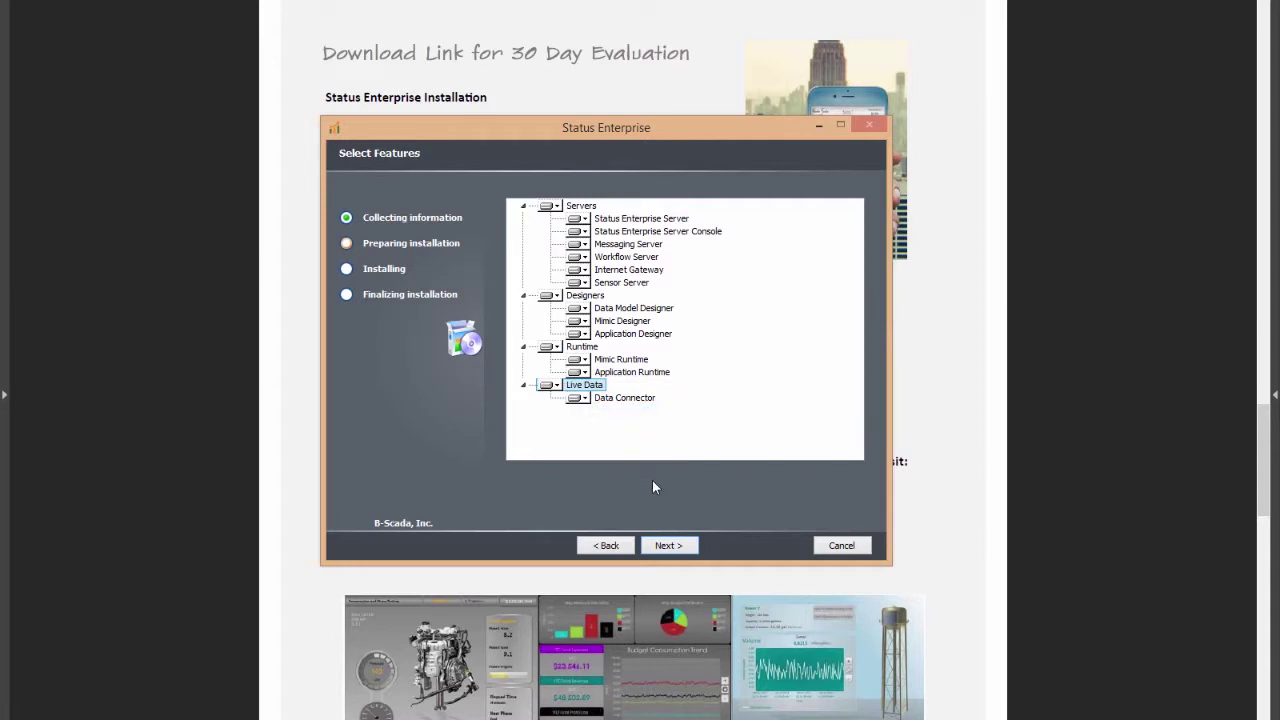
# Confirm the feature selection and keep SqLite as the database to reach Destination Folder.
pyautogui.click(668, 545)
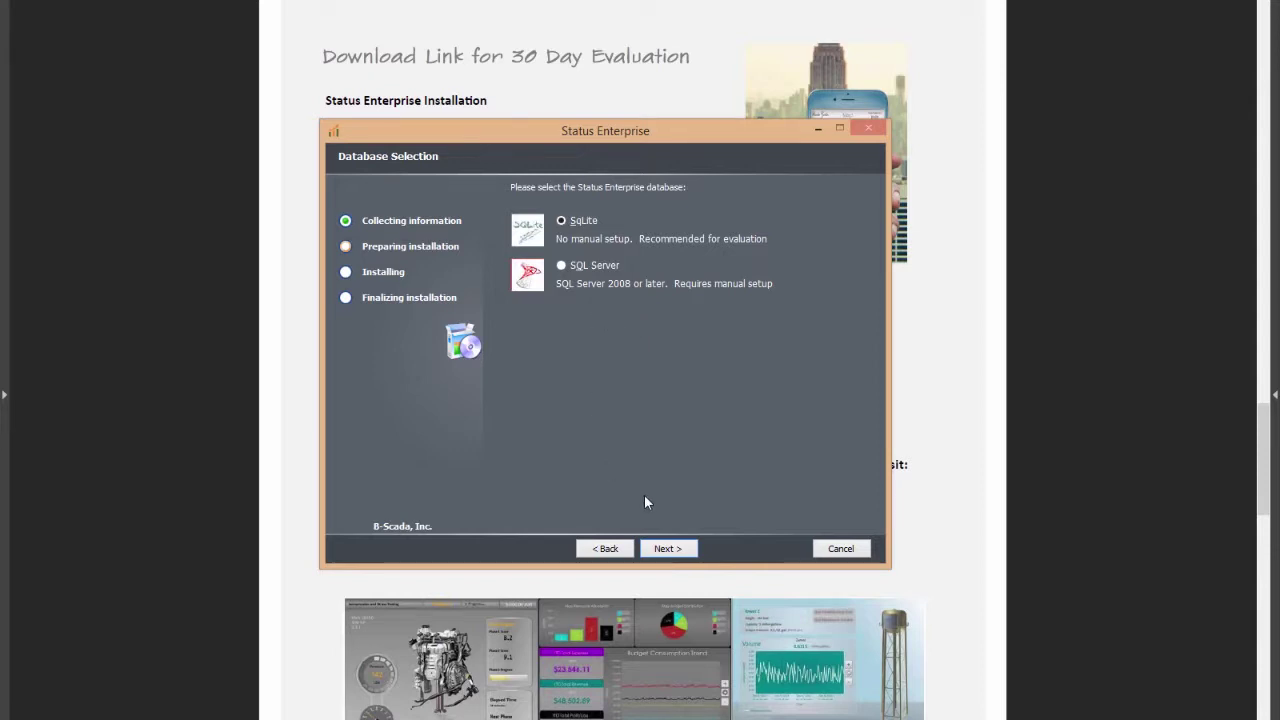
pyautogui.click(667, 556)
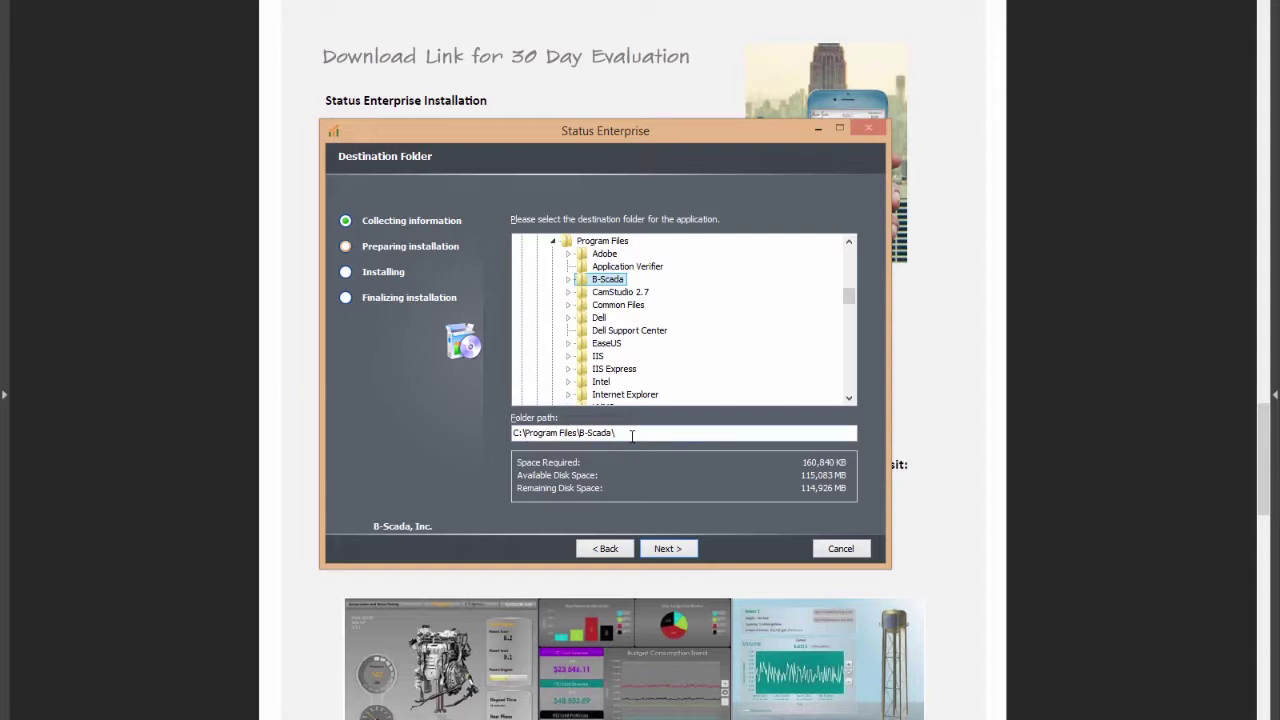
# Keep C:\Program Files\B-Scada\ as the install folder and continue to the Start Menu page.
pyautogui.click(667, 548)
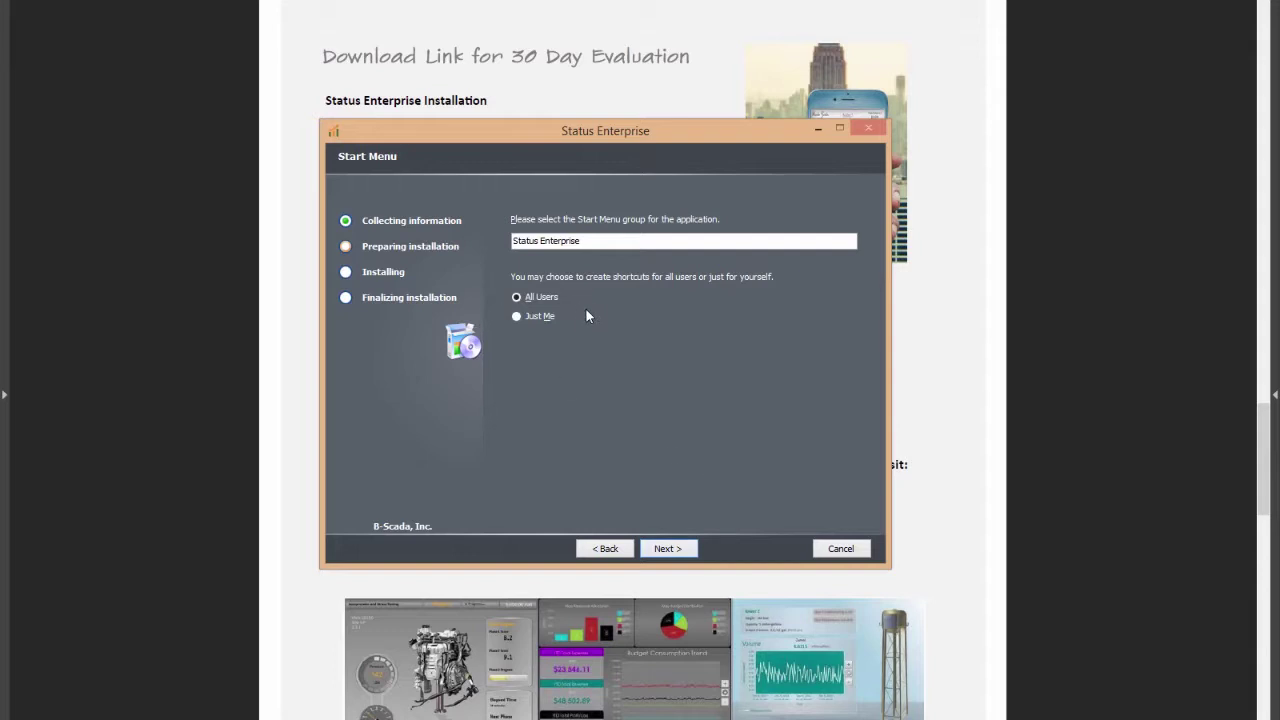
# Install under the 'Status Enterprise' Start Menu group for All Users and finish setup.
pyautogui.click(662, 550)
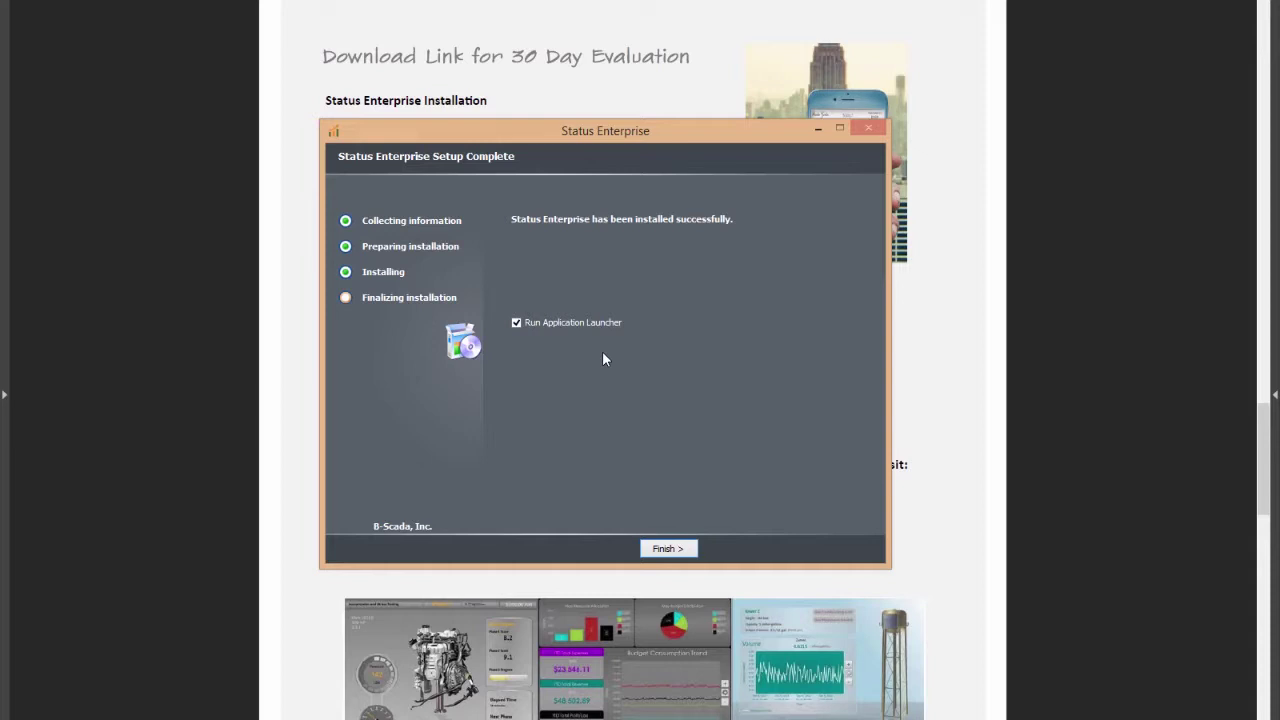
pyautogui.click(664, 550)
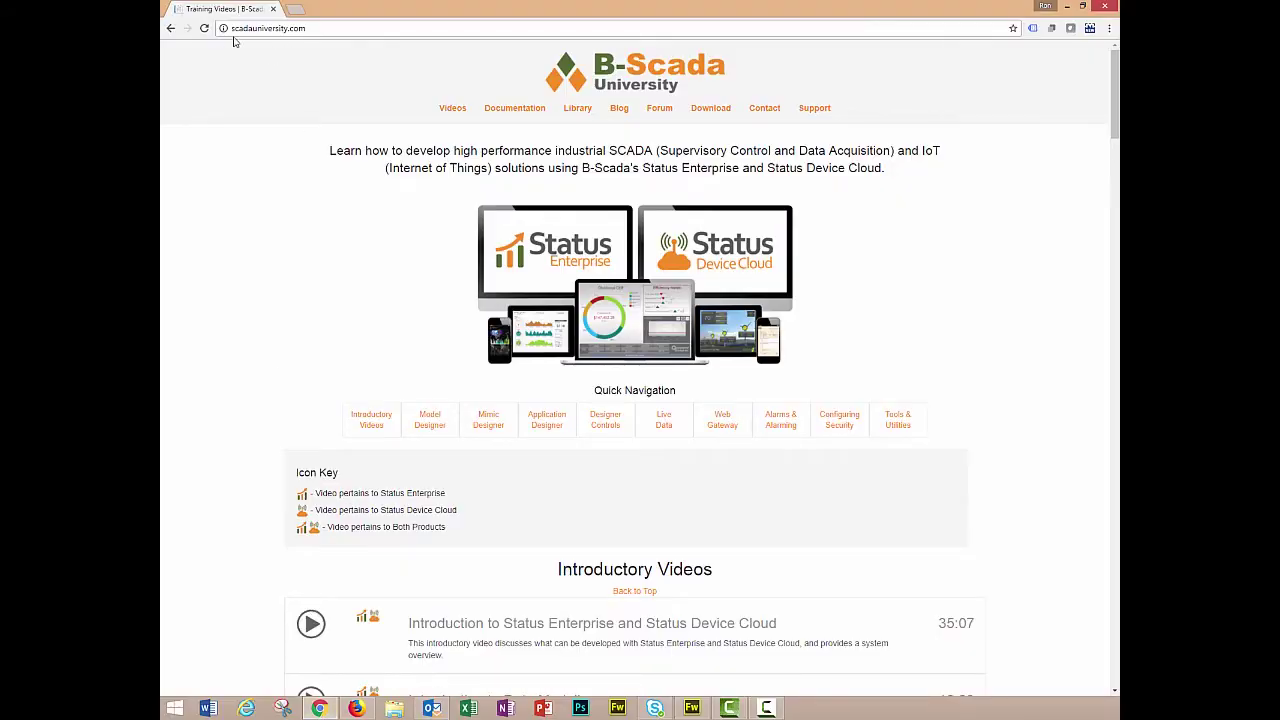
# Go to the Documentation page and scroll down the Status Enterprise User Guide list.
pyautogui.click(521, 110)
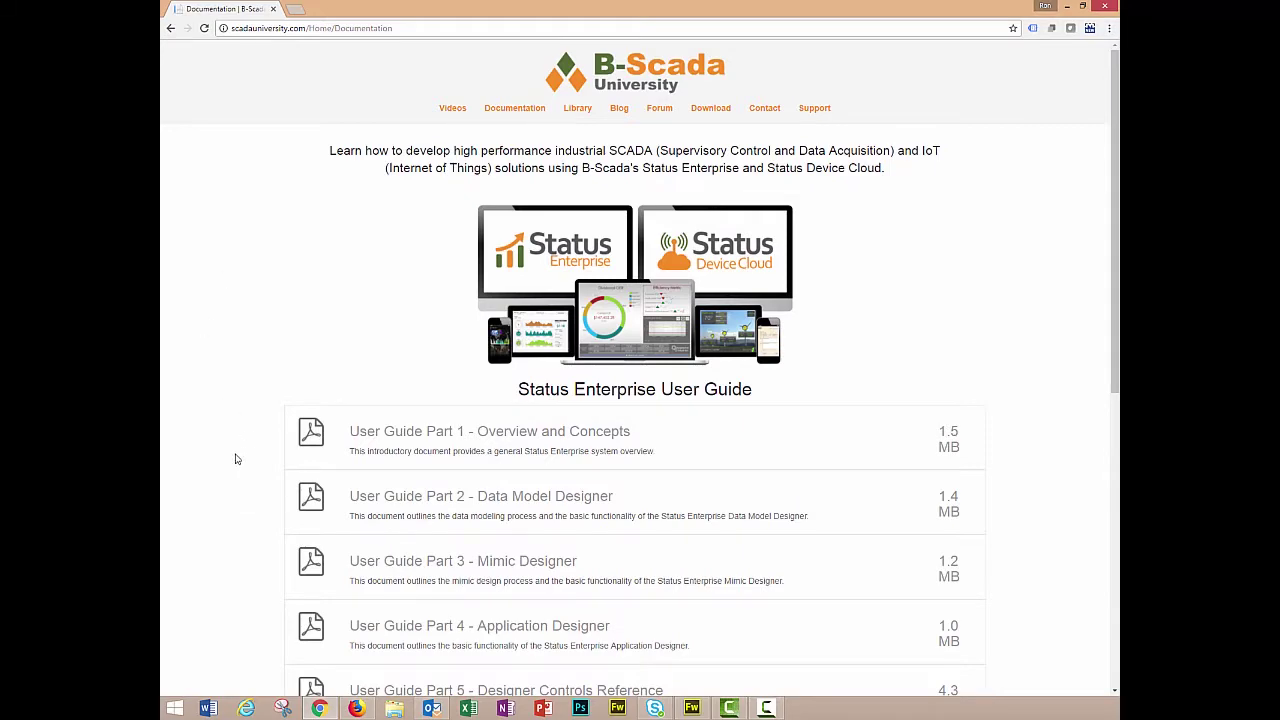
pyautogui.scroll(-2, 235, 461)
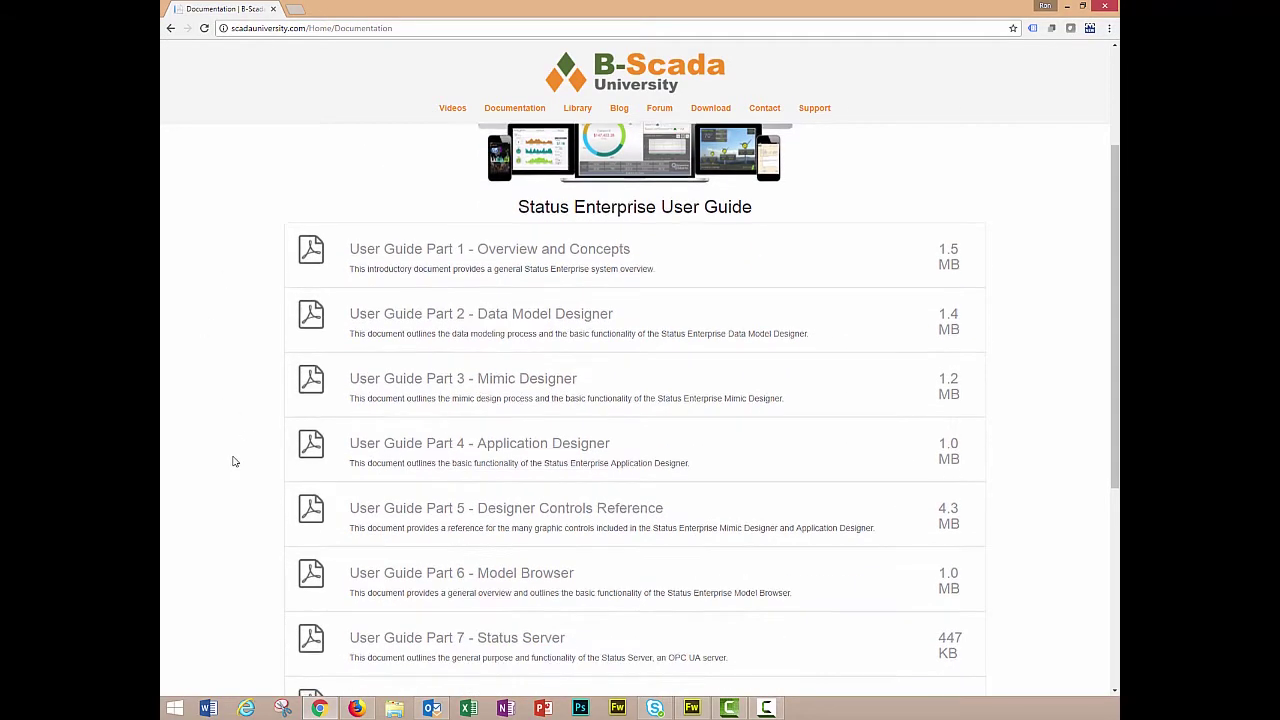
pyautogui.scroll(-1, 235, 461)
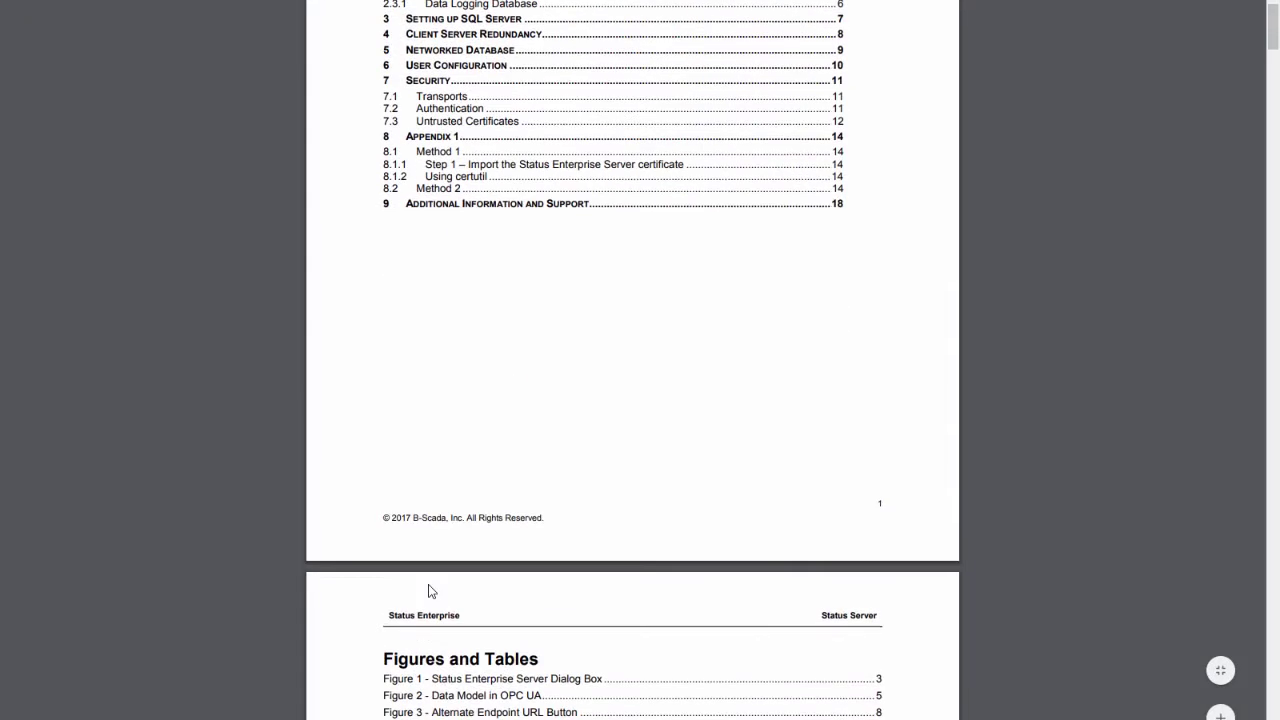
# Jump from the Contents list to the 'Setting up SQL Server' section.
pyautogui.scroll(2, 430, 591)
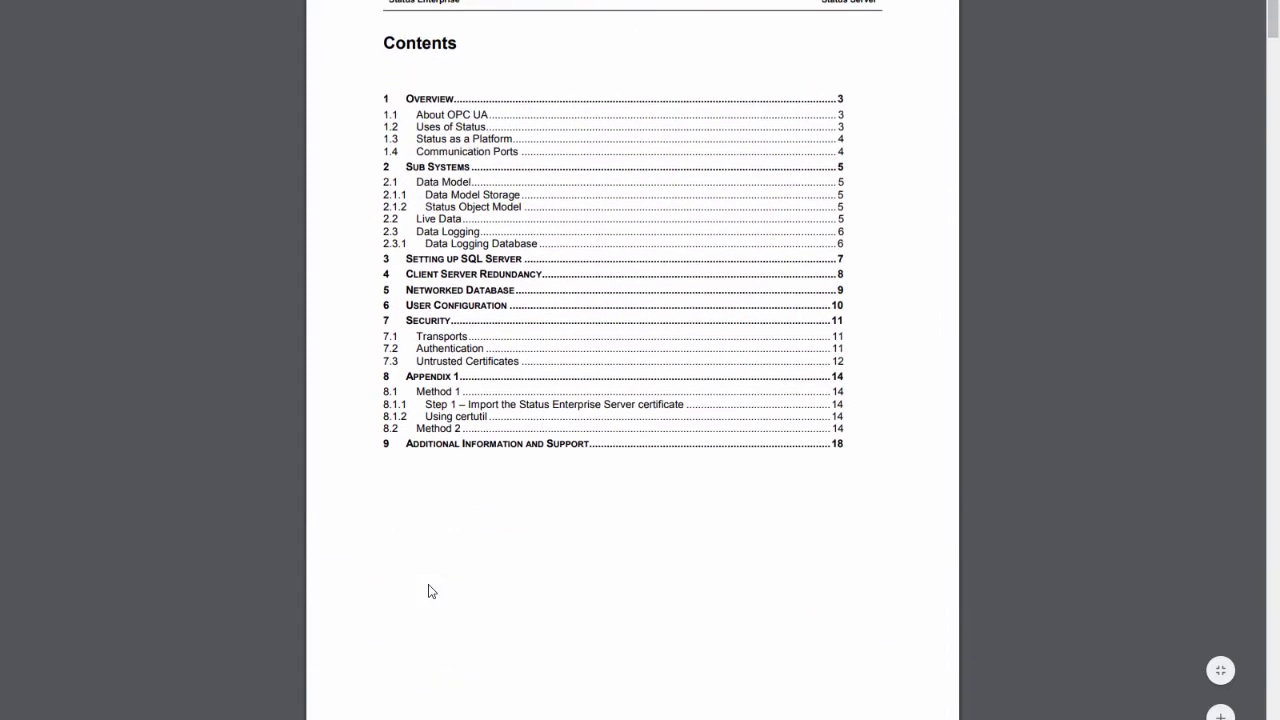
pyautogui.click(444, 262)
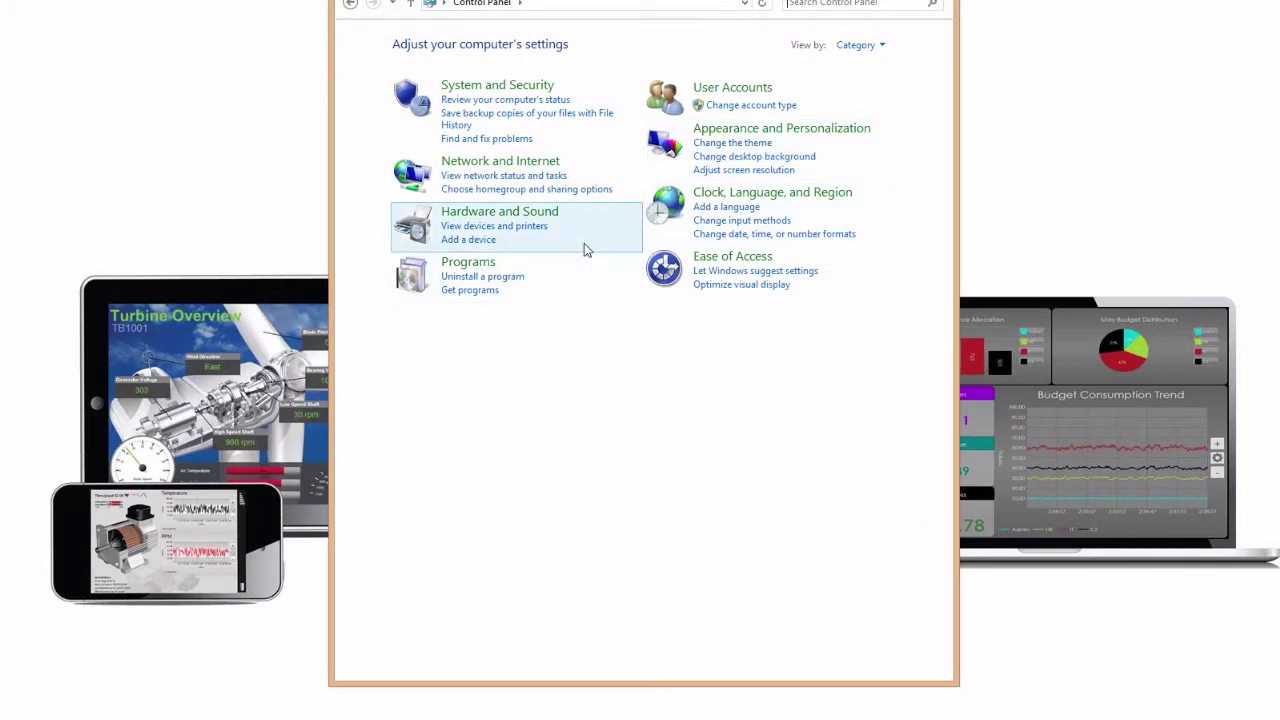
# Go to Programs and bring up the 'Turn Windows features on or off' dialog.
pyautogui.click(470, 290)
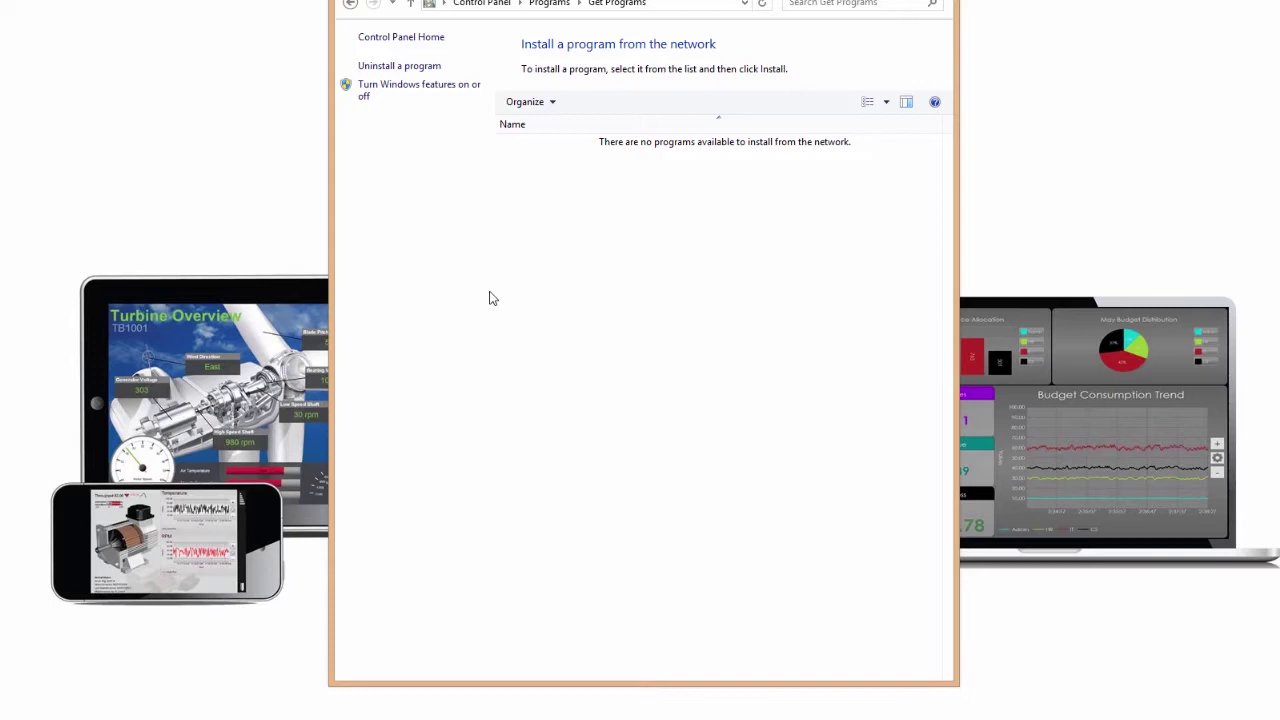
pyautogui.click(416, 94)
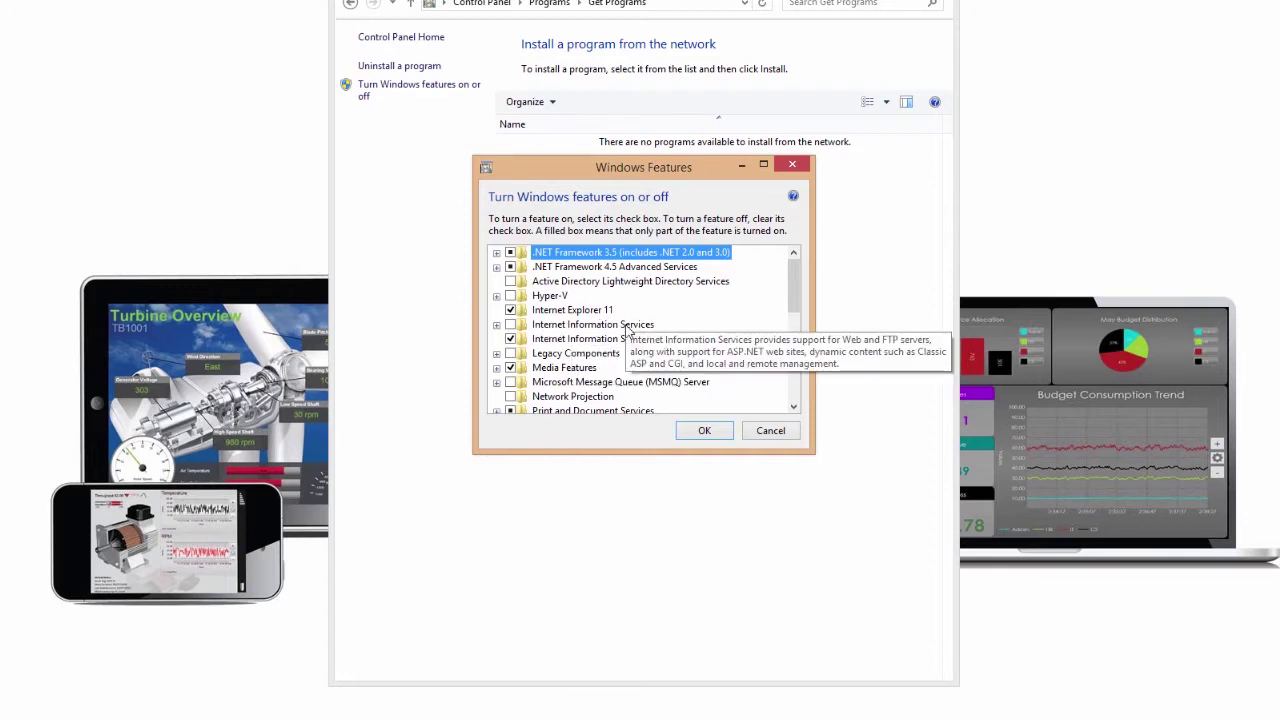
# Tick Internet Information Services and turn on FTP Server with all its components.
pyautogui.click(497, 267)
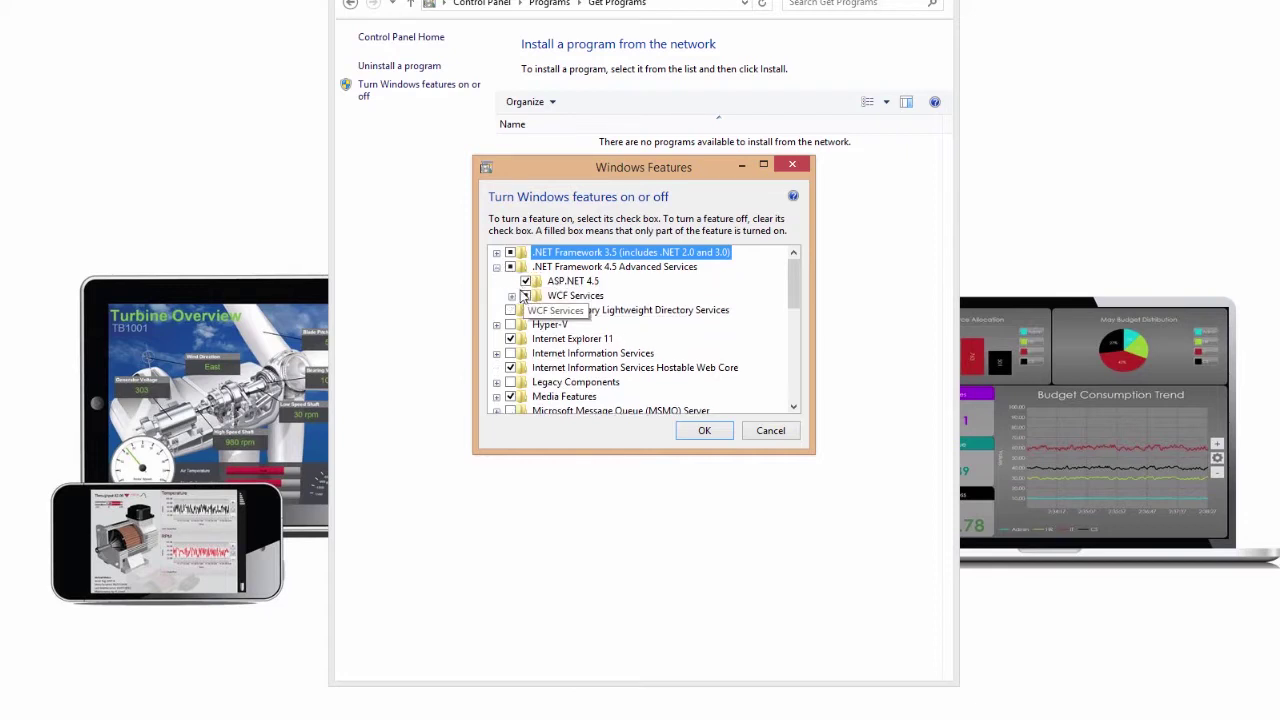
pyautogui.click(498, 269)
pyautogui.moveTo(580, 328)
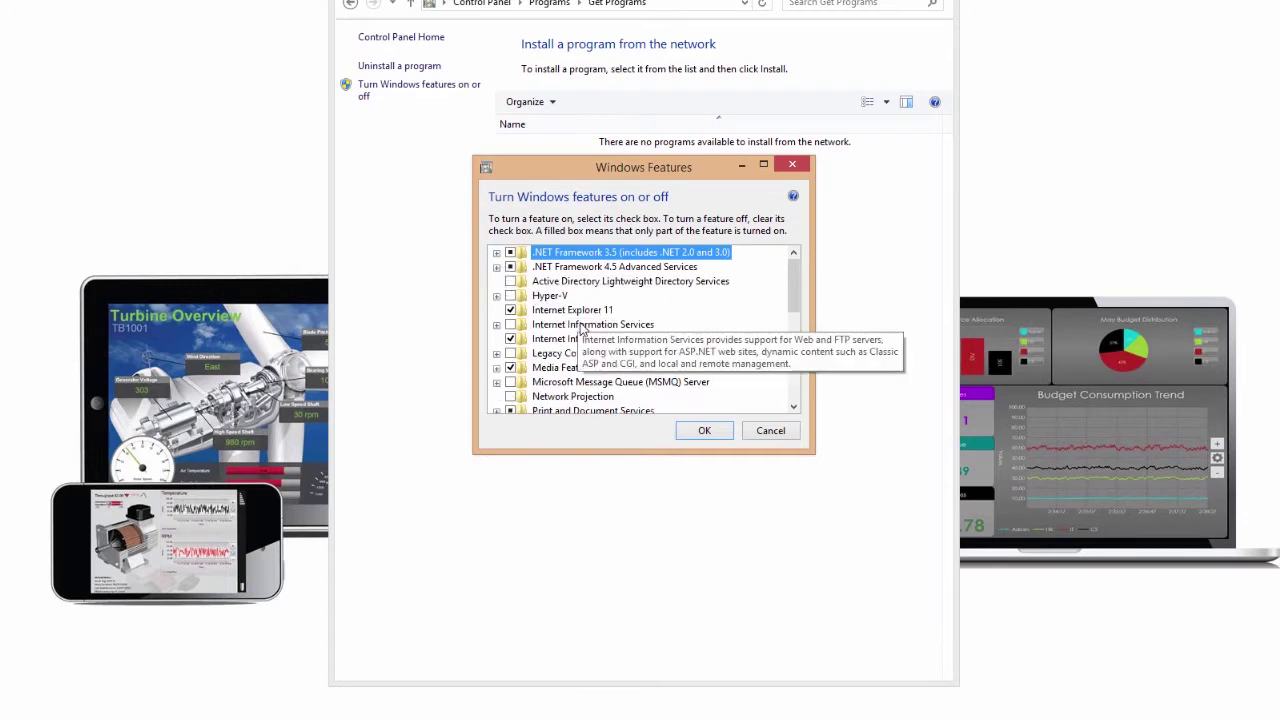
pyautogui.click(510, 326)
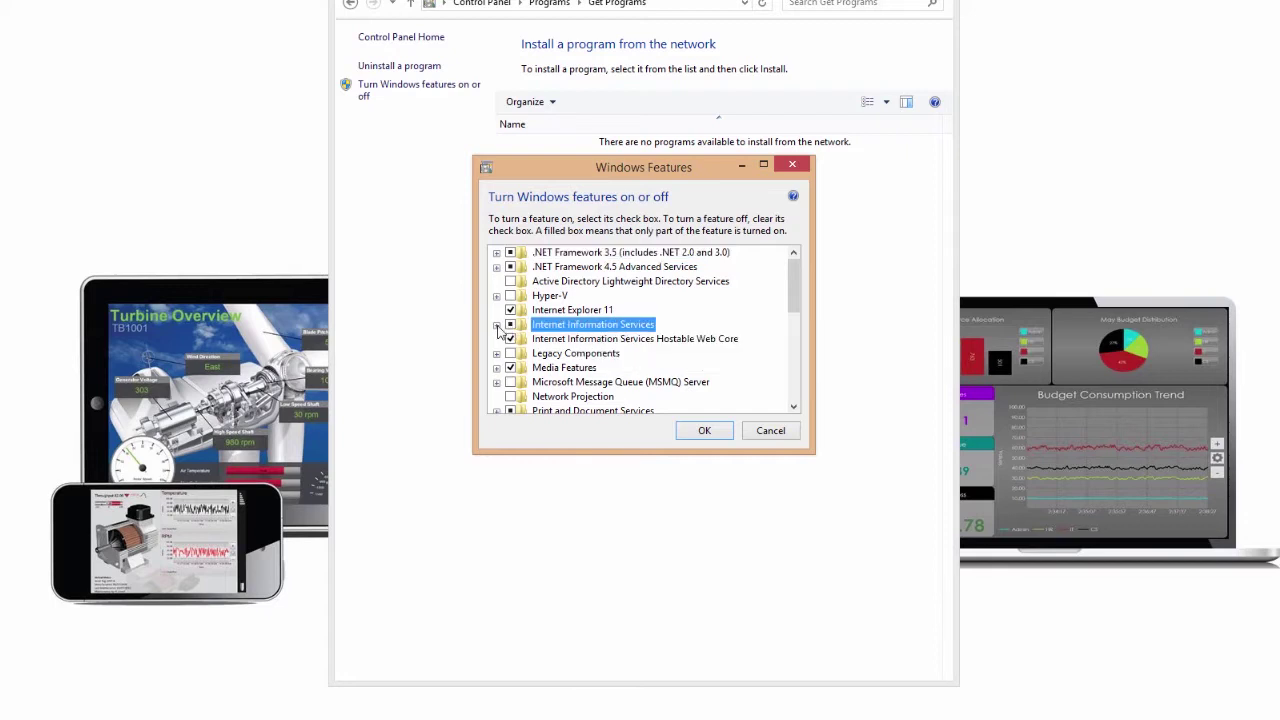
pyautogui.click(496, 325)
pyautogui.click(511, 339)
pyautogui.click(540, 353)
# Enable IIS 6 Management Compatibility, including IIS 6 Management Console and Scripting Tools.
pyautogui.click(511, 382)
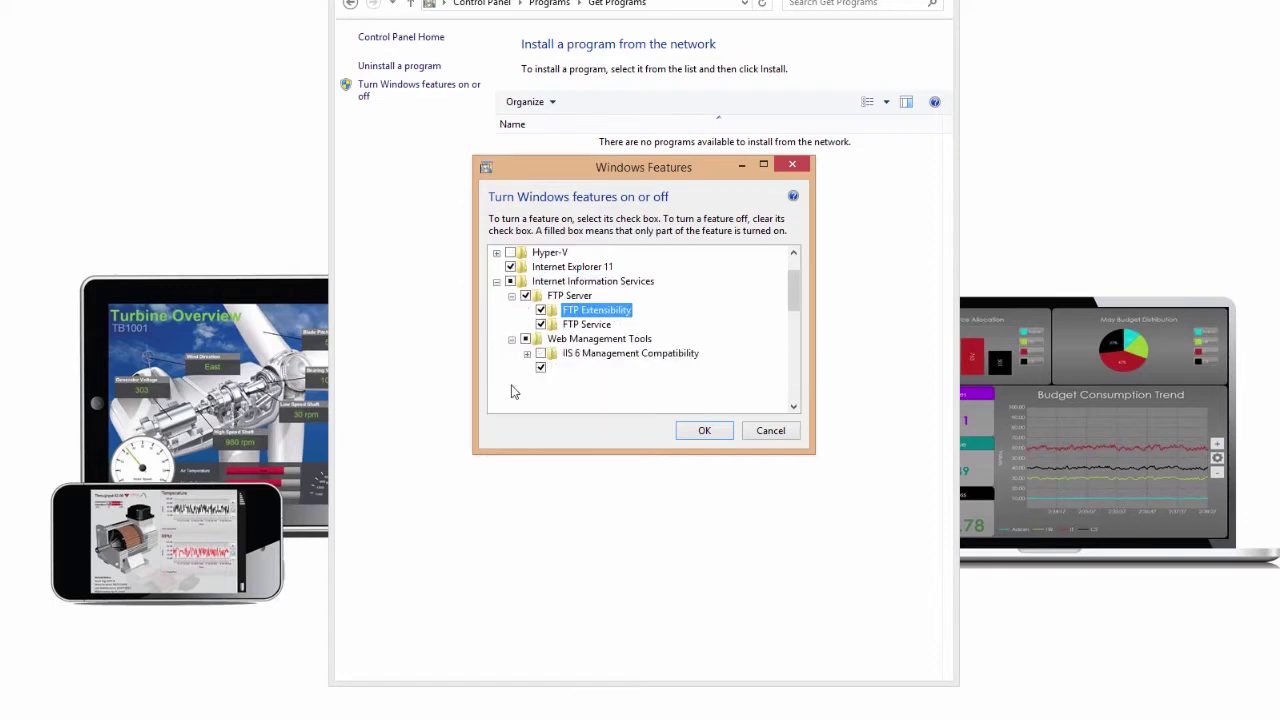
pyautogui.click(547, 341)
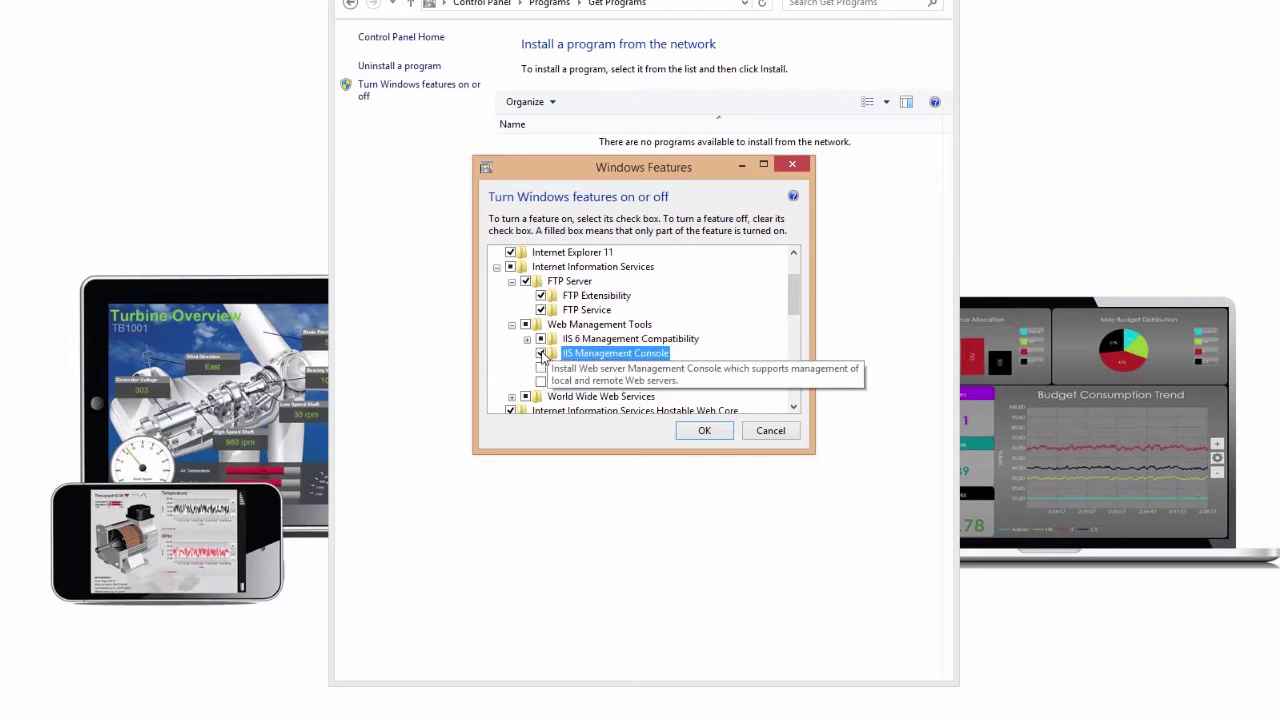
pyautogui.click(527, 339)
pyautogui.click(556, 338)
pyautogui.click(556, 353)
# Review the World Wide Web Services sub-features, then collapse Internet Information Services.
pyautogui.scroll(-1, 543, 378)
pyautogui.scroll(-1, 541, 386)
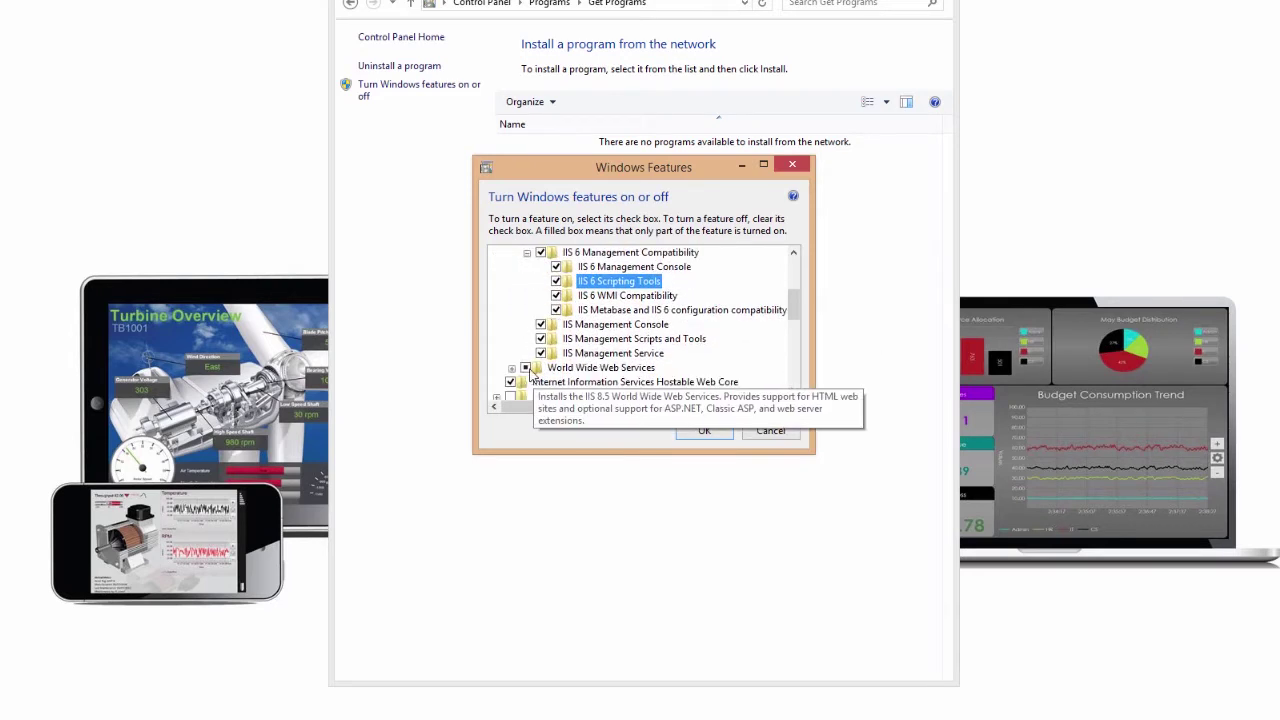
pyautogui.click(511, 375)
pyautogui.scroll(5, 500, 330)
pyautogui.click(497, 325)
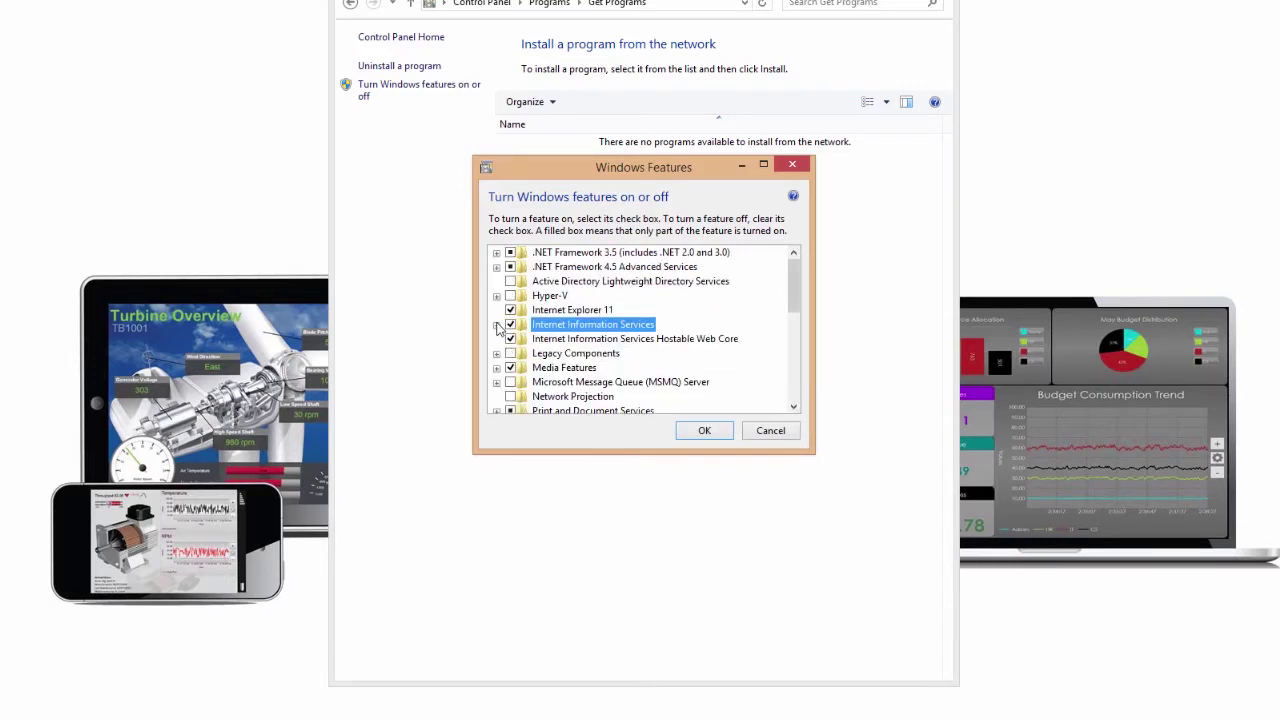
# Apply the Windows feature changes, then search the Start screen for 'core'.
pyautogui.click(703, 431)
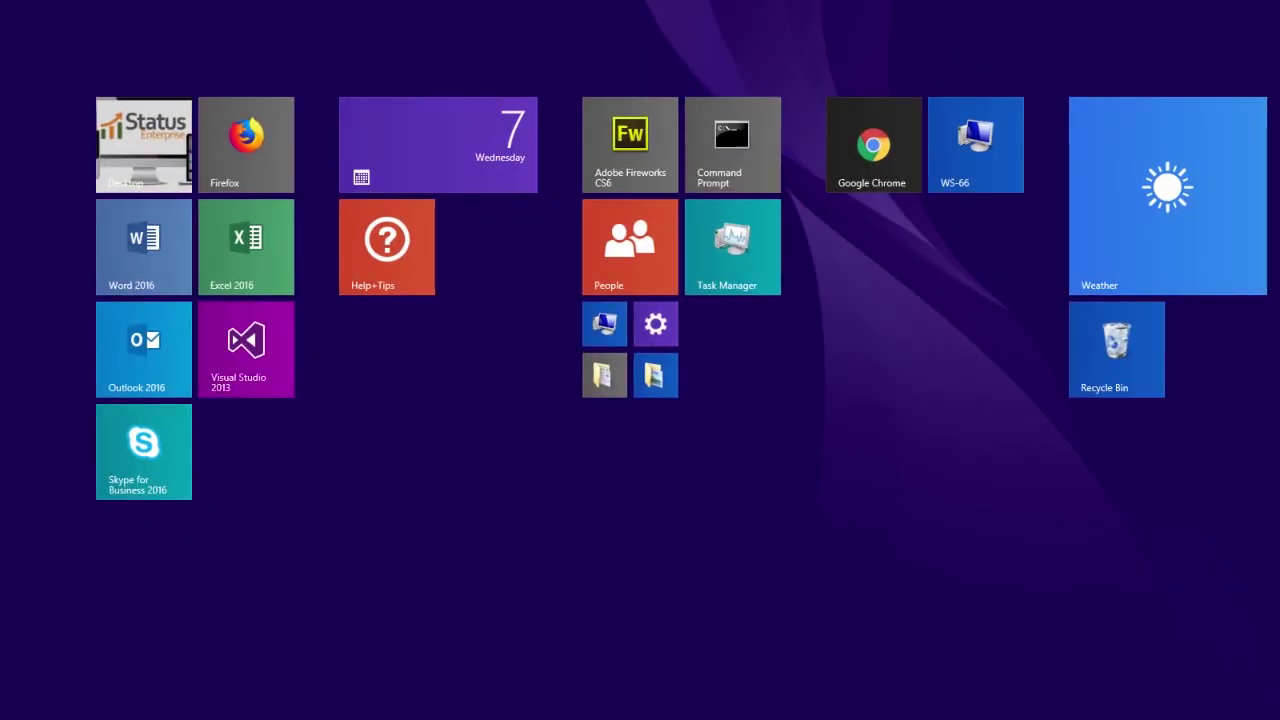
pyautogui.write('core')
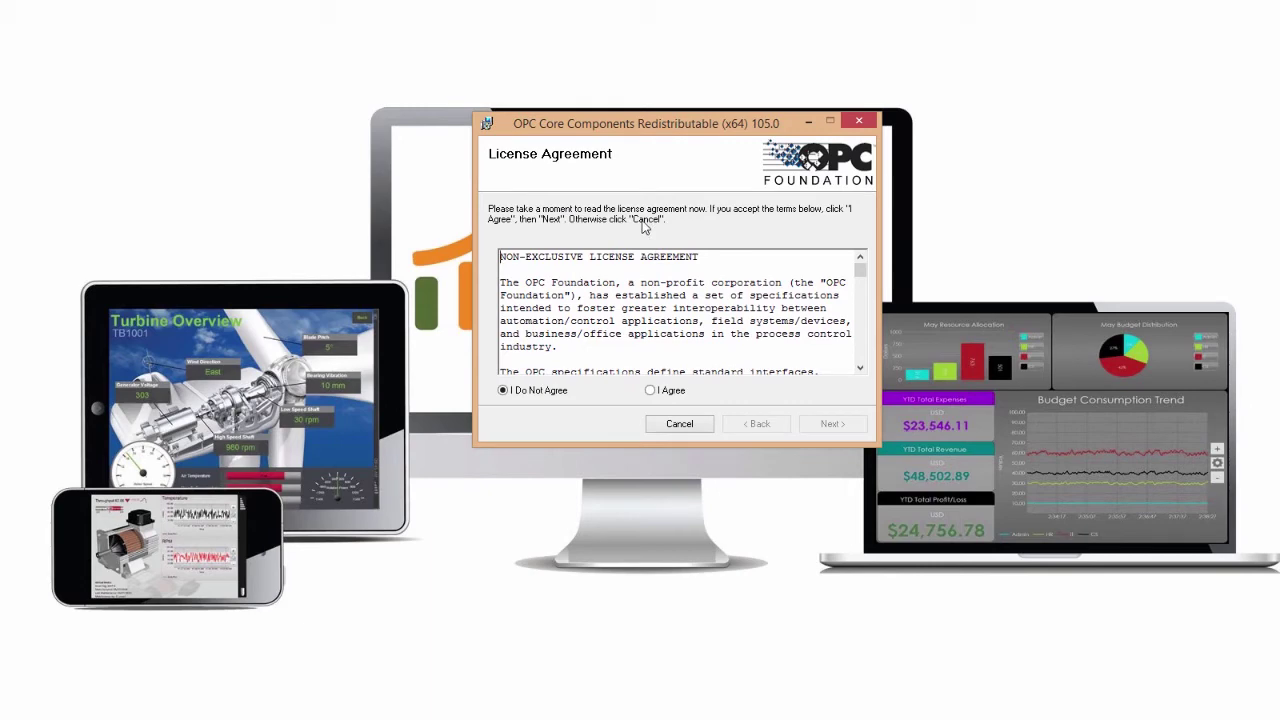
# Accept the OPC license and install the x64 105.0 components in the default folder.
pyautogui.click(650, 390)
pyautogui.moveTo(862, 272); pyautogui.dragTo(862, 352)
pyautogui.click(826, 426)
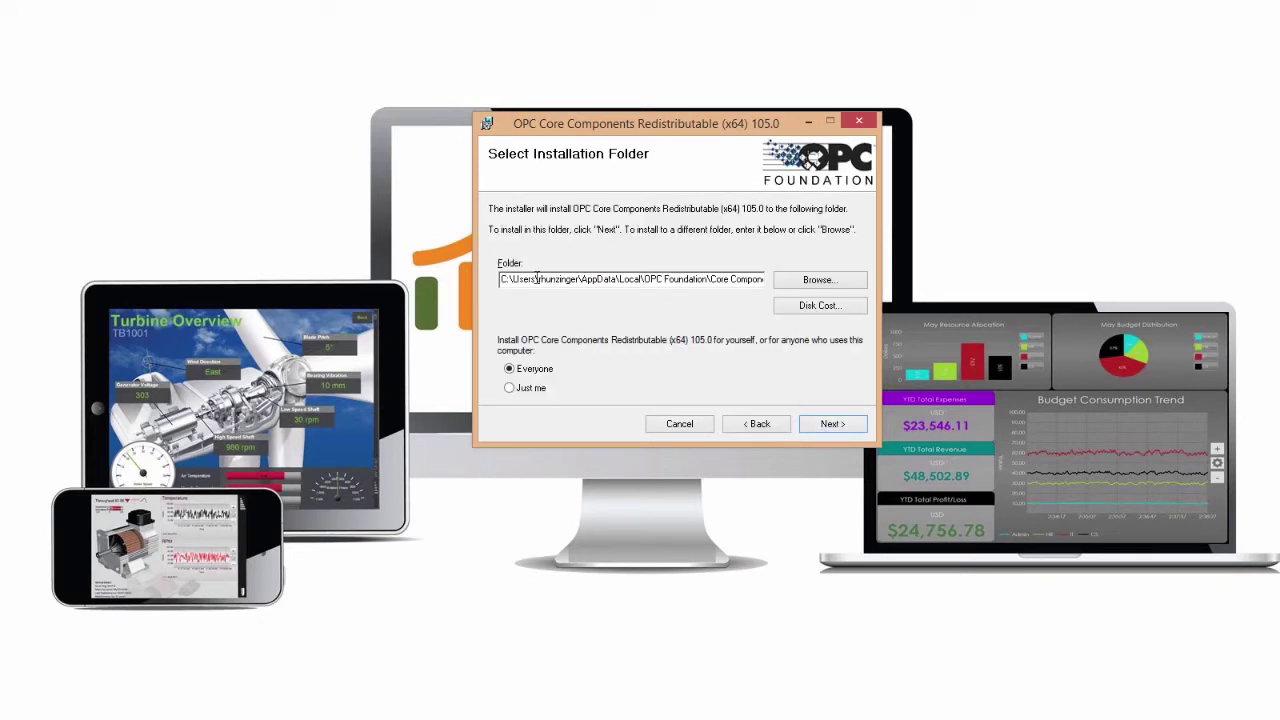
pyautogui.click(828, 424)
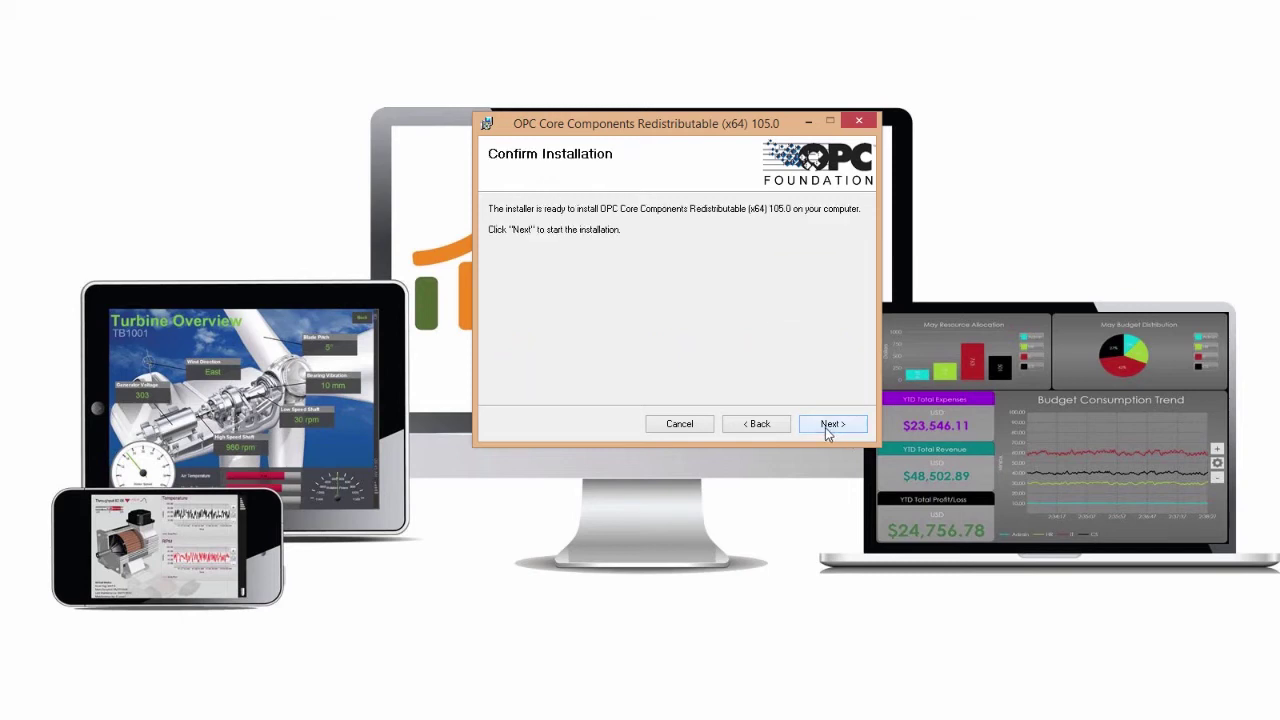
pyautogui.click(825, 427)
pyautogui.click(825, 427)
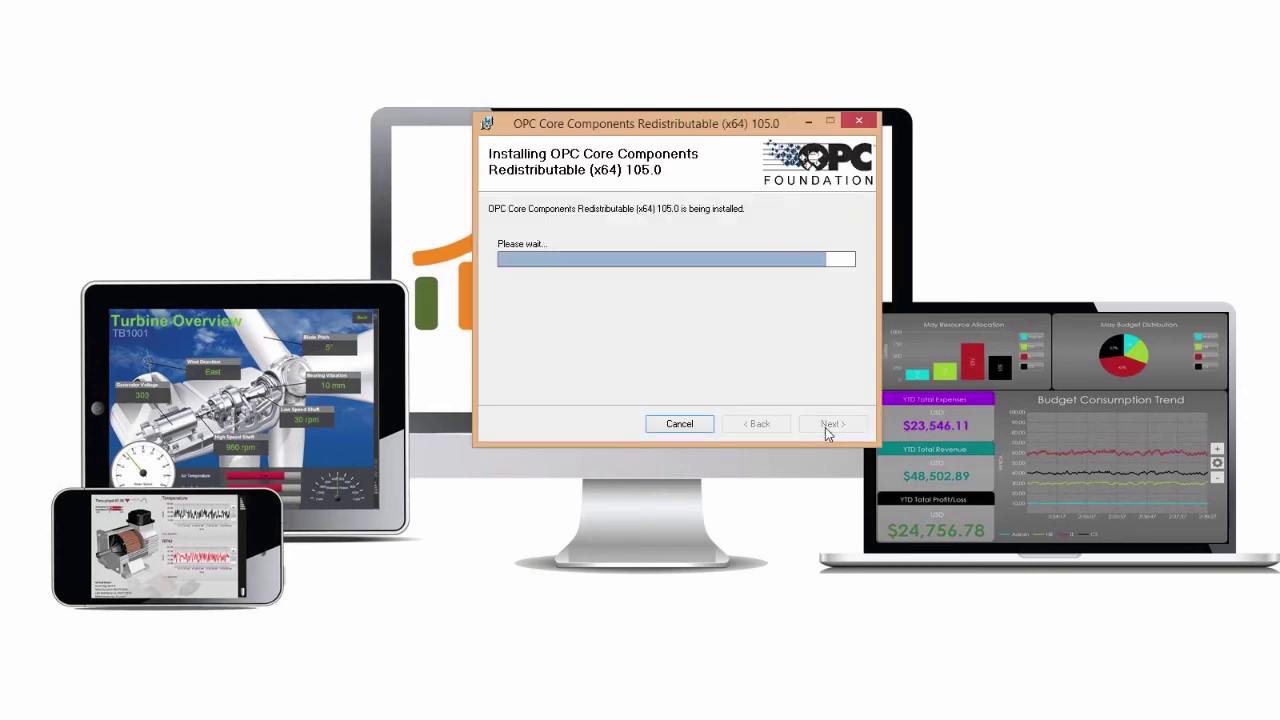